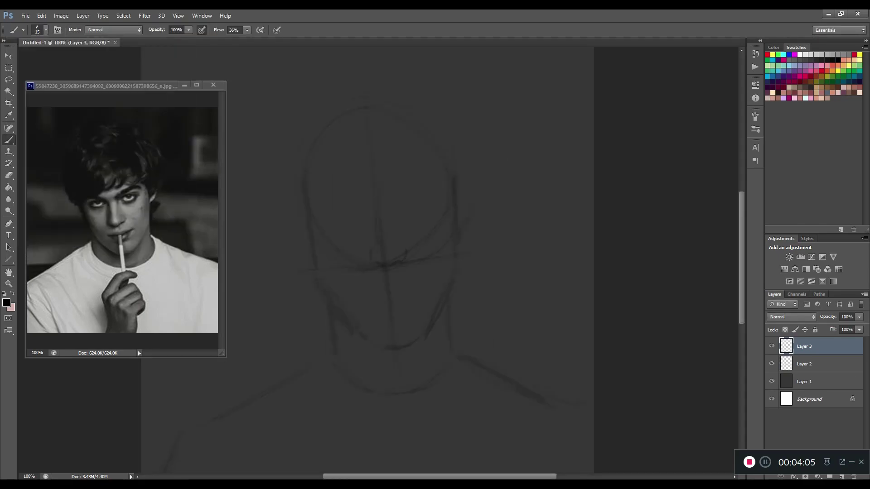
# Step: Sketch a nose stroke on Layer 3 and rotate it into place with Free Transform
pyautogui.moveTo(366, 205); pyautogui.dragTo(378, 219)
pyautogui.hotkey('ctrl', 't')
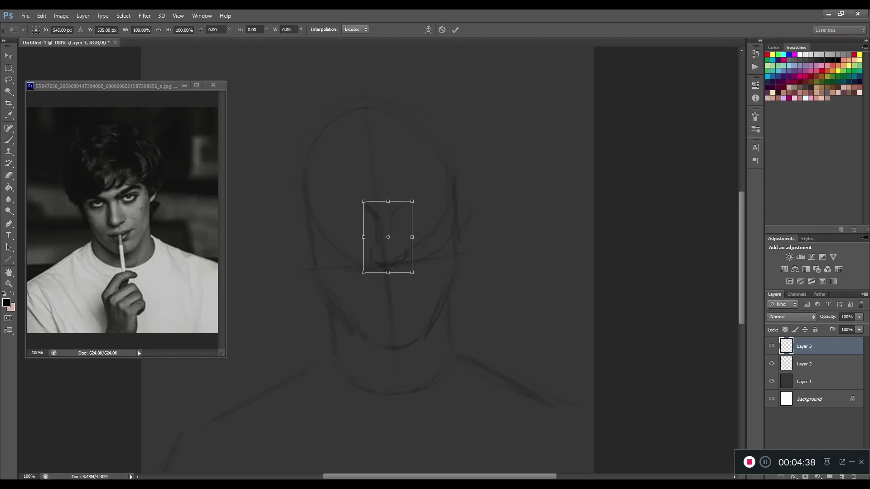
pyautogui.press('Return')
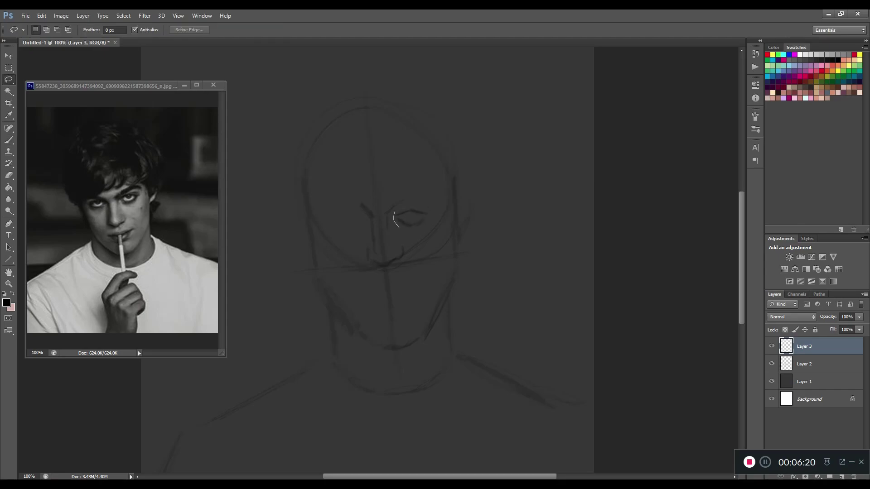
# Step: Shift the eye stroke and sketch under the left eye, adjusting it with Free Transform
pyautogui.hotkey('ctrl', 't')
pyautogui.press('Return')
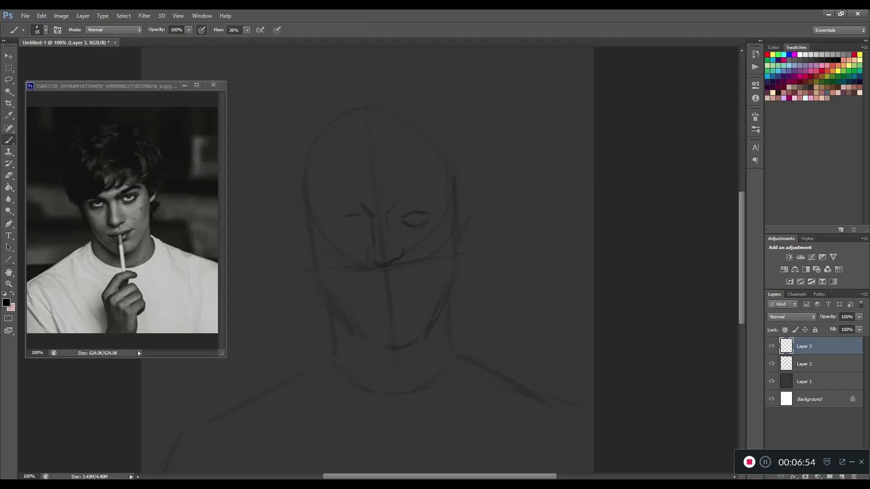
pyautogui.moveTo(351, 227); pyautogui.dragTo(363, 224)
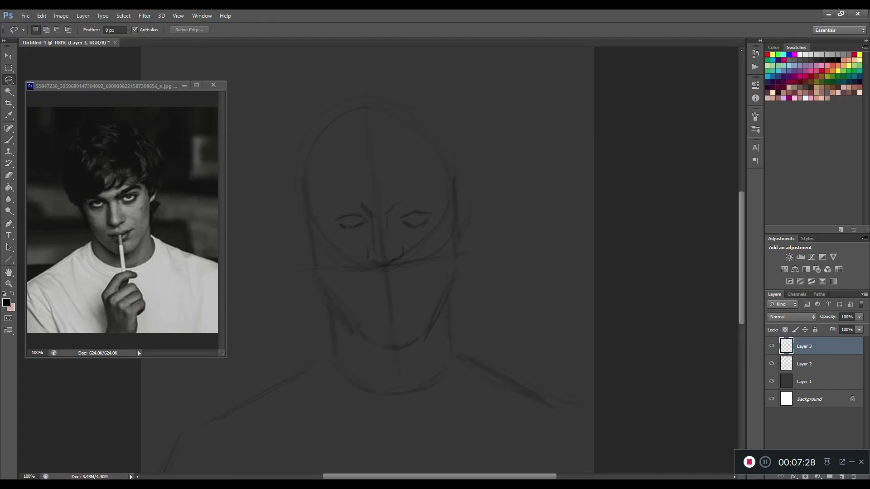
pyautogui.hotkey('ctrl', 't')
pyautogui.press('Return')
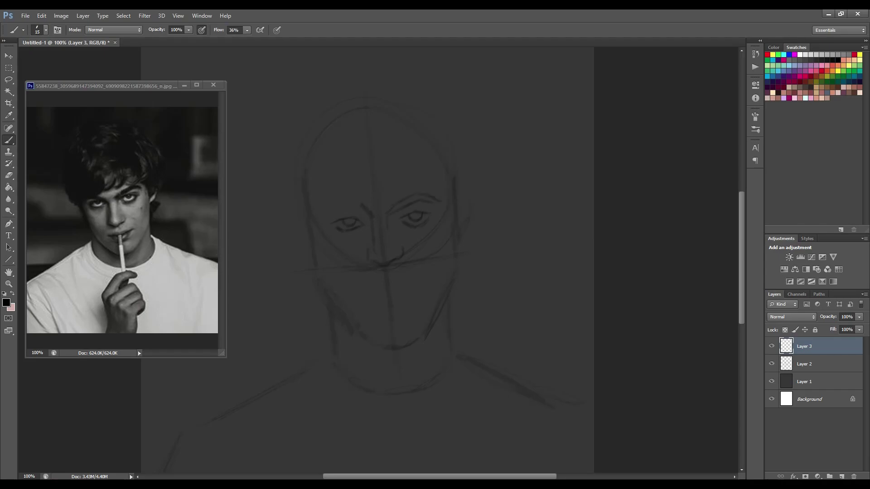
# Step: Undo the old eyebrow strokes and repaint eyebrows above both eyes
pyautogui.hotkey('ctrl', 'alt', 'z')
pyautogui.hotkey('ctrl', 'alt', 'z')
pyautogui.moveTo(397, 213); pyautogui.dragTo(421, 203)
pyautogui.moveTo(347, 202)
pyautogui.mouseDown()
pyautogui.moveTo(365, 214)
pyautogui.moveTo(396, 213)
pyautogui.mouseUp()
# Step: Lasso and Free Transform the right eye, then lasso the left eye to reposition it
pyautogui.press('l')
pyautogui.hotkey('ctrl', 't')
pyautogui.press('Return')
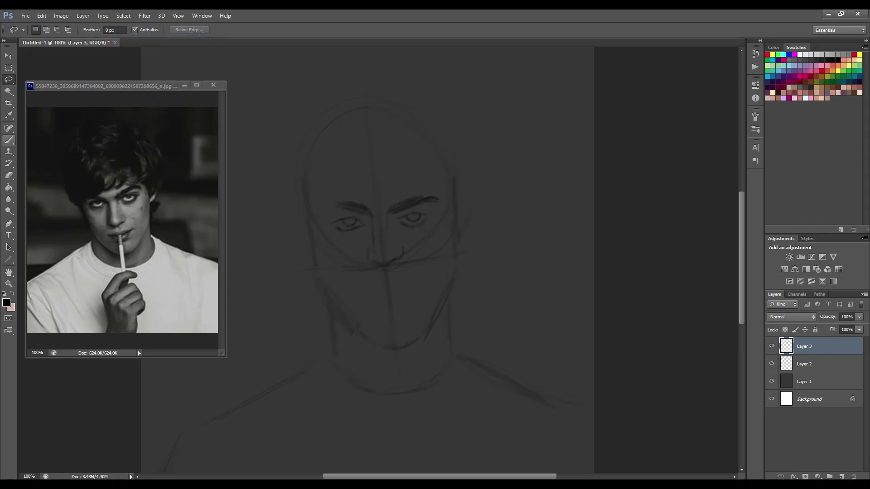
pyautogui.press('b')
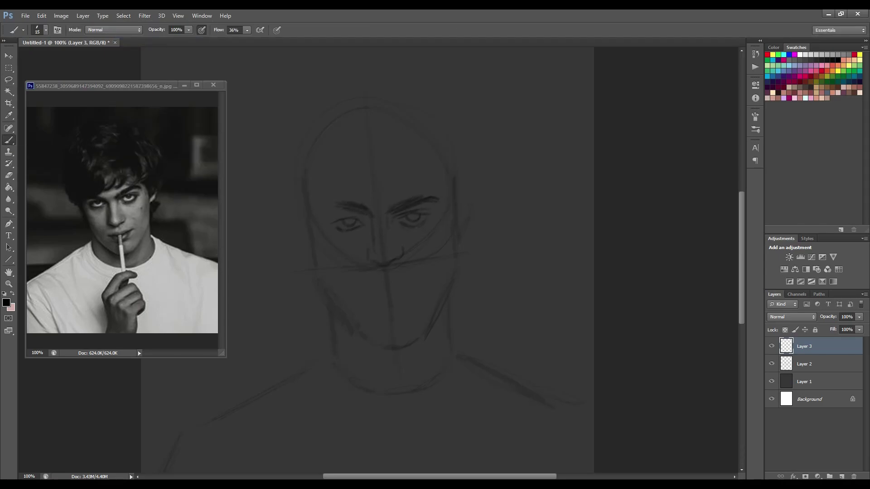
pyautogui.press('l')
pyautogui.moveTo(349, 212); pyautogui.dragTo(349, 216)
pyautogui.hotkey('ctrl', 't')
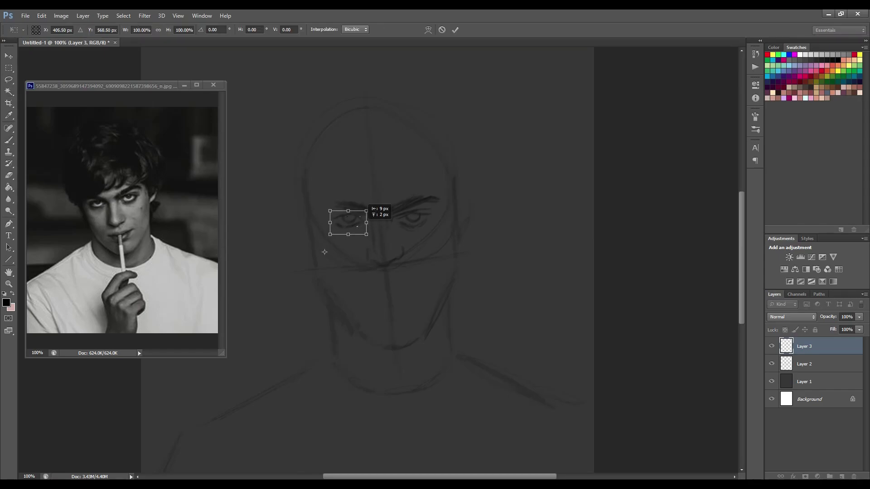
# Step: Commit the moved left eye, then lasso and adjust the eye and nose
pyautogui.press('Return')
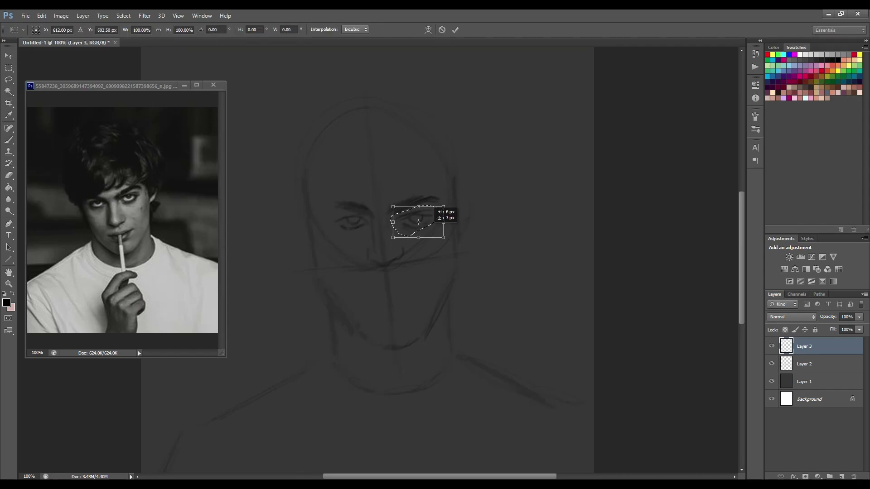
pyautogui.moveTo(366, 233); pyautogui.dragTo(408, 243)
pyautogui.hotkey('ctrl', 't')
pyautogui.press('Return')
pyautogui.hotkey('ctrl', 't')
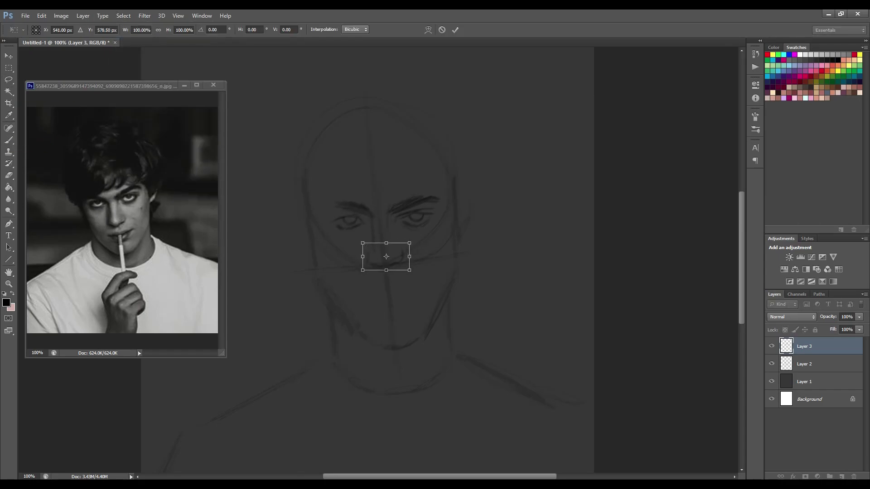
pyautogui.press('Return')
# Step: Brush in the lips and chin, enlarge the mouth, and select Layer 2
pyautogui.press('b')
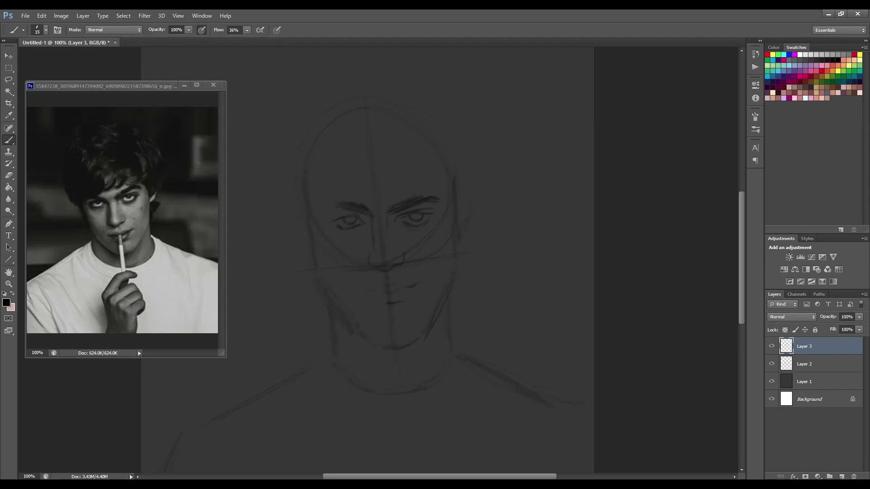
pyautogui.press('e')
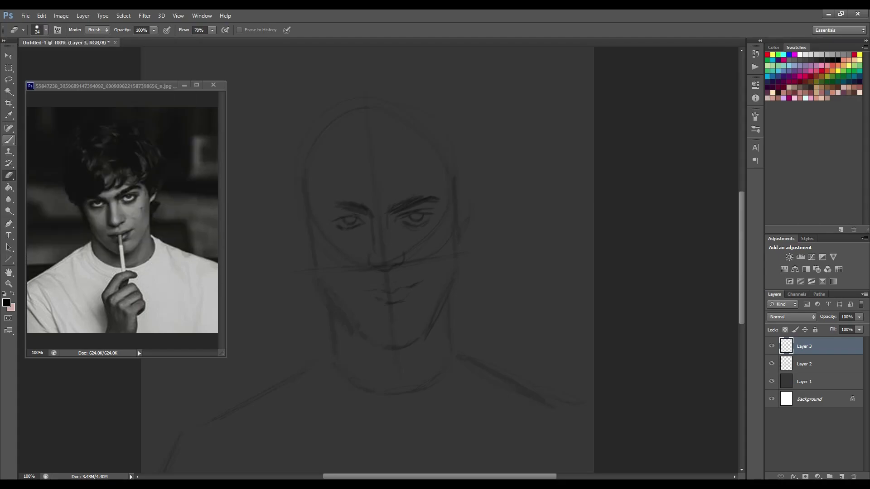
pyautogui.press('b')
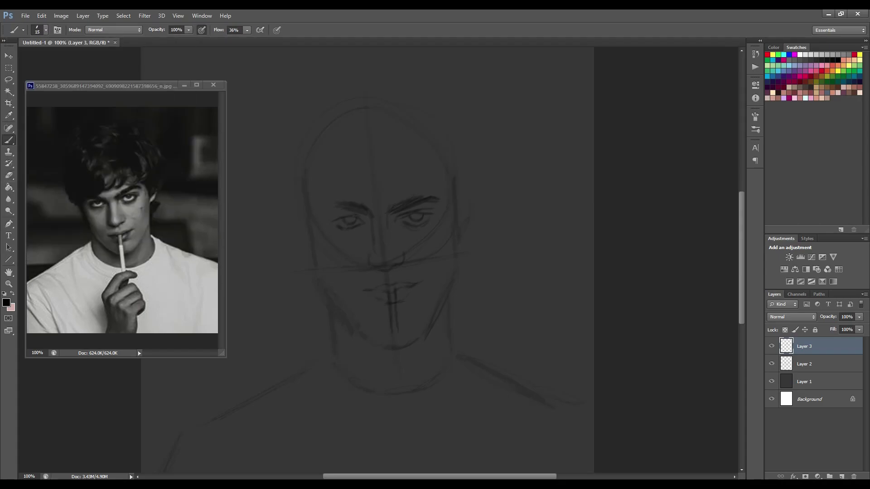
pyautogui.hotkey('ctrl', 't')
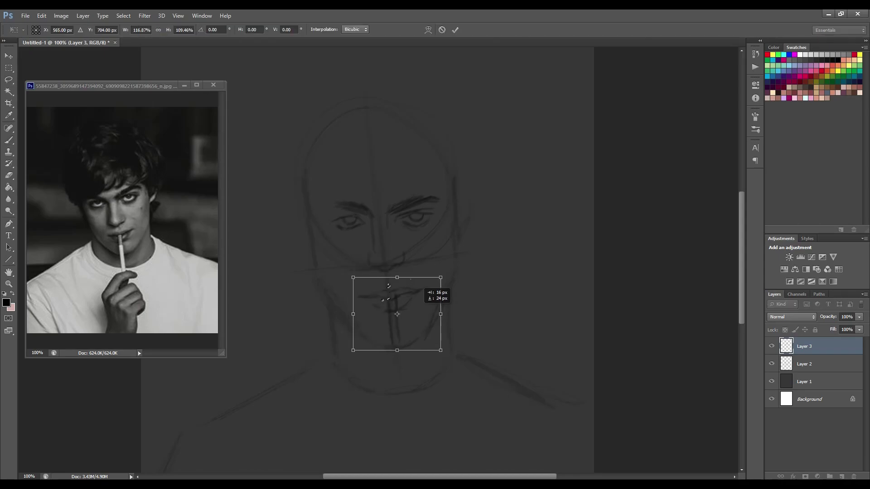
pyautogui.press('Return')
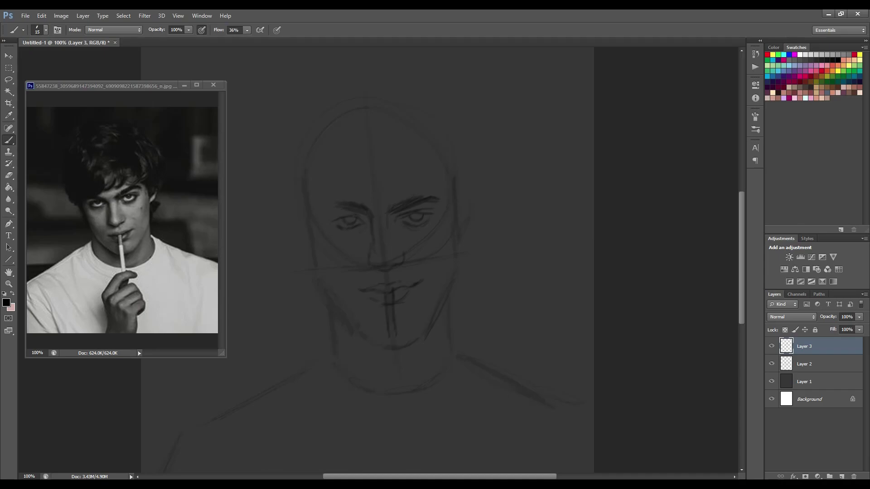
pyautogui.hotkey('alt', '[')
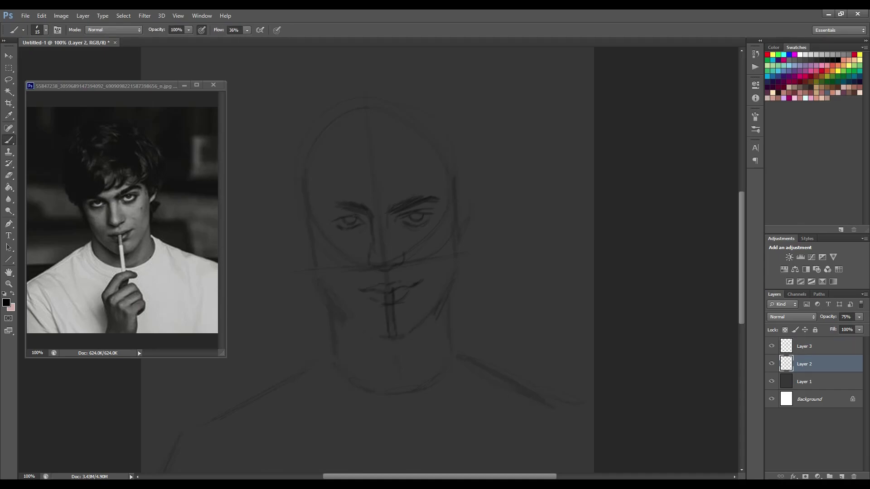
# Step: Create Layer 4 above Layer 3 and enlarge the brush to 35
pyautogui.hotkey('alt', ']')
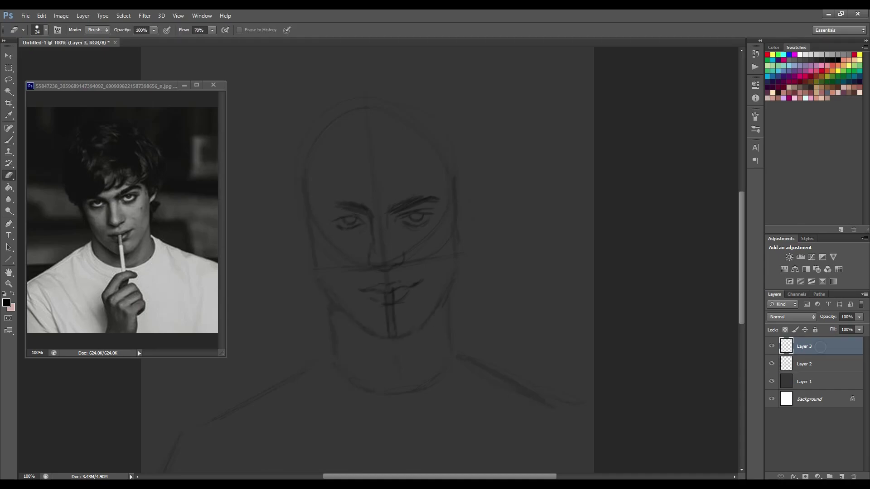
pyautogui.hotkey('ctrl', 'shift', 'n')
pyautogui.press('Return')
pyautogui.click(46, 30)
pyautogui.press('Escape')
pyautogui.press(']')
pyautogui.press(']')
# Step: Paint rough hair strands over the crown, both sides and the forehead fringe
pyautogui.moveTo(362, 188); pyautogui.dragTo(331, 213)
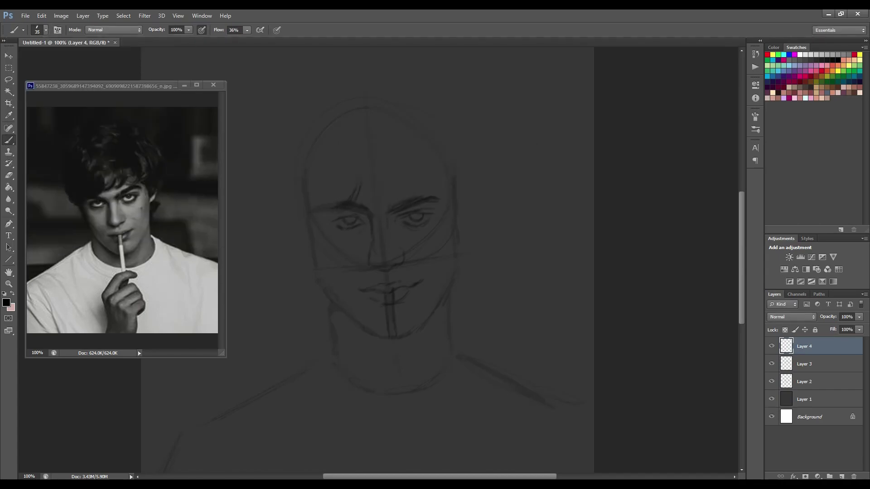
pyautogui.moveTo(300, 168); pyautogui.dragTo(297, 201)
pyautogui.moveTo(401, 179)
pyautogui.mouseDown()
pyautogui.moveTo(379, 199)
pyautogui.moveTo(403, 201)
pyautogui.mouseUp()
pyautogui.moveTo(455, 163); pyautogui.dragTo(448, 188)
pyautogui.moveTo(464, 155); pyautogui.dragTo(458, 204)
pyautogui.moveTo(457, 223); pyautogui.dragTo(459, 242)
pyautogui.moveTo(357, 145); pyautogui.dragTo(334, 195)
pyautogui.moveTo(335, 108); pyautogui.dragTo(299, 173)
pyautogui.moveTo(449, 130)
pyautogui.mouseDown()
pyautogui.moveTo(444, 168)
pyautogui.moveTo(429, 185)
pyautogui.moveTo(454, 202)
pyautogui.mouseUp()
pyautogui.moveTo(378, 160); pyautogui.dragTo(339, 186)
pyautogui.moveTo(399, 170); pyautogui.dragTo(386, 203)
pyautogui.moveTo(375, 134); pyautogui.dragTo(365, 138)
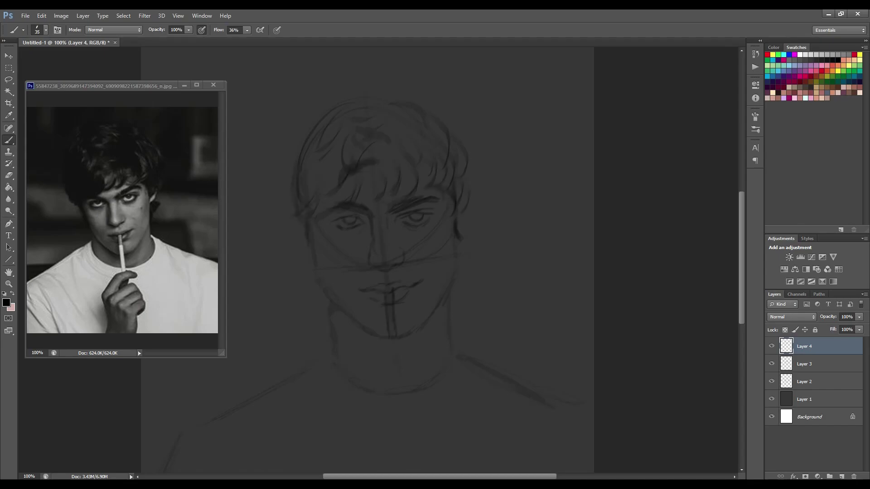
pyautogui.moveTo(458, 239); pyautogui.dragTo(463, 264)
pyautogui.moveTo(352, 178); pyautogui.dragTo(314, 218)
pyautogui.moveTo(330, 141); pyautogui.dragTo(302, 200)
pyautogui.moveTo(303, 153); pyautogui.dragTo(287, 213)
pyautogui.moveTo(318, 149); pyautogui.dragTo(305, 176)
pyautogui.moveTo(323, 110); pyautogui.dragTo(305, 128)
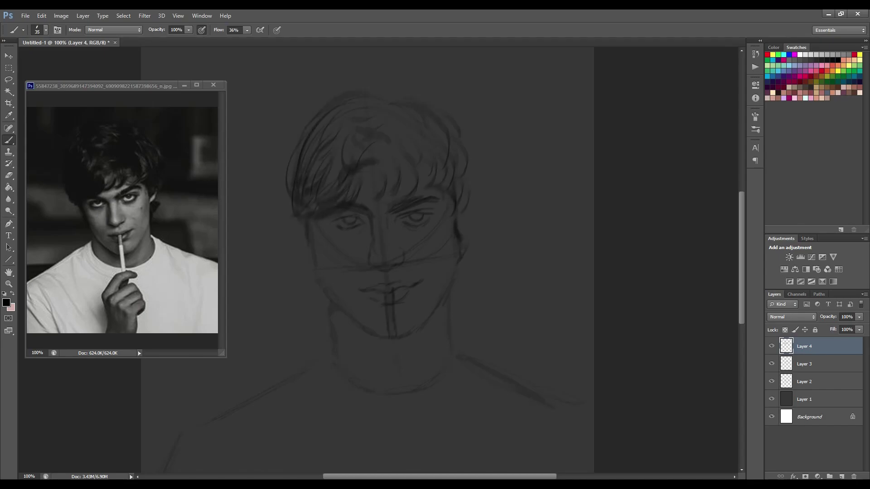
pyautogui.moveTo(386, 153); pyautogui.dragTo(358, 176)
pyautogui.moveTo(410, 159); pyautogui.dragTo(406, 177)
# Step: Make Layer 3 active and reduce the brush size to 14
pyautogui.click(804, 364)
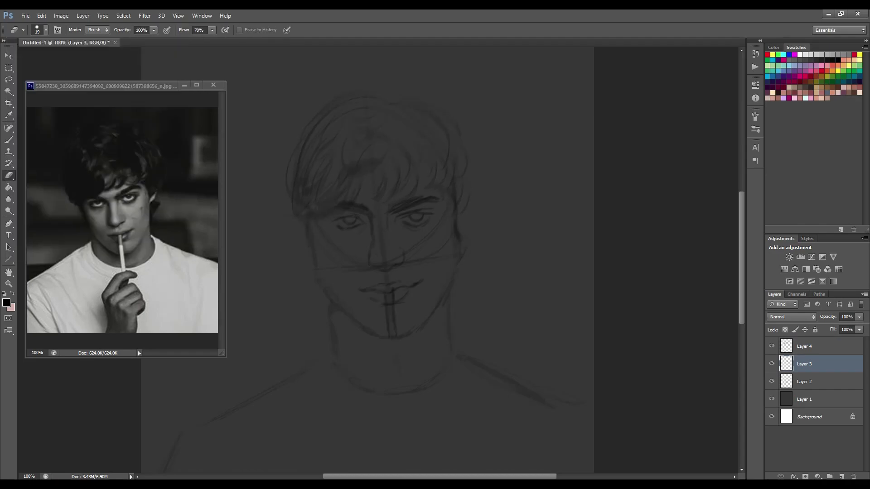
pyautogui.click(45, 30)
pyautogui.moveTo(102, 47); pyautogui.dragTo(80, 47)
pyautogui.press('Return')
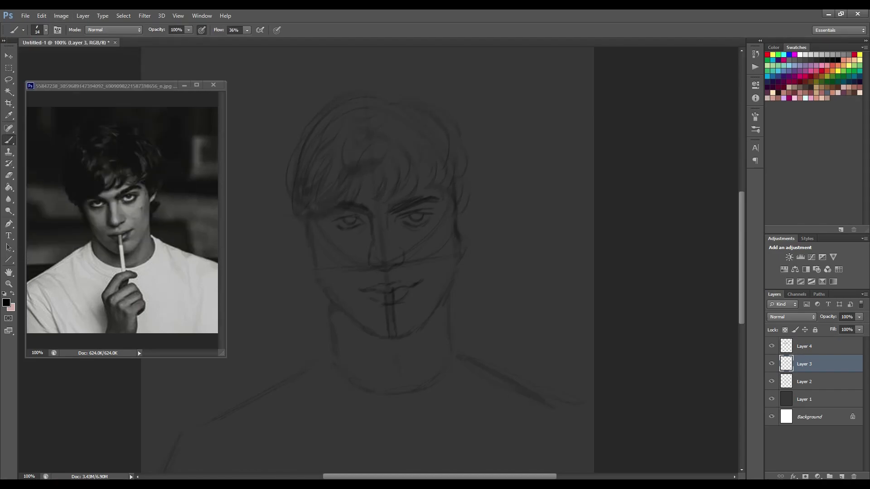
# Step: Lasso the right eye and tilt it slightly with Free Transform
pyautogui.press('l')
pyautogui.moveTo(392, 213); pyautogui.dragTo(419, 215)
pyautogui.hotkey('ctrl', 't')
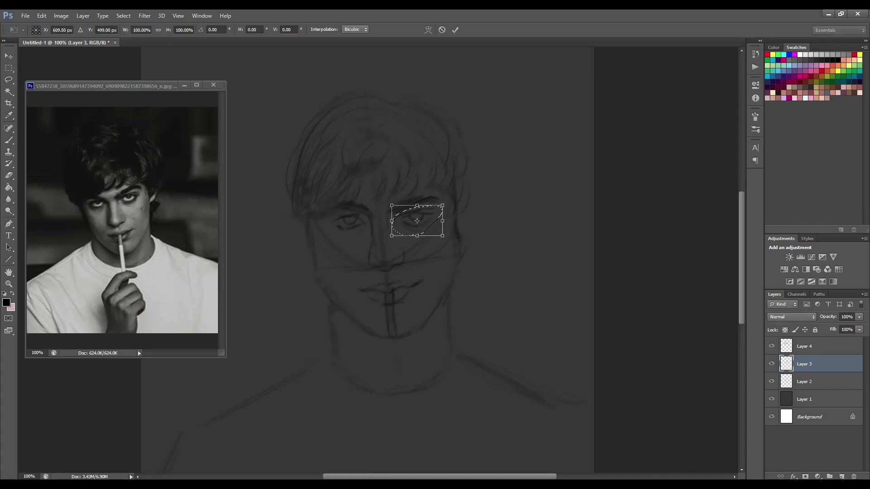
pyautogui.moveTo(449, 181); pyautogui.dragTo(429, 208)
pyautogui.press('Return')
pyautogui.hotkey('ctrl', 't')
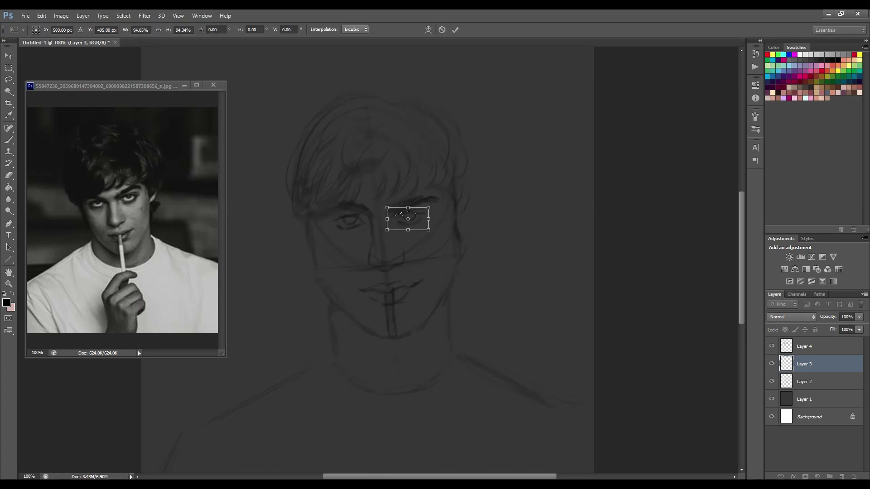
pyautogui.press('Return')
# Step: Reselect the eye and nudge and rotate it into its final position
pyautogui.moveTo(353, 213)
pyautogui.mouseDown()
pyautogui.moveTo(345, 235)
pyautogui.moveTo(376, 237)
pyautogui.moveTo(360, 213)
pyautogui.moveTo(354, 219)
pyautogui.moveTo(417, 221)
pyautogui.mouseUp()
pyautogui.hotkey('ctrl', 't')
pyautogui.press('Return')
pyautogui.hotkey('ctrl', 't')
pyautogui.press('Return')
pyautogui.hotkey('ctrl', 't')
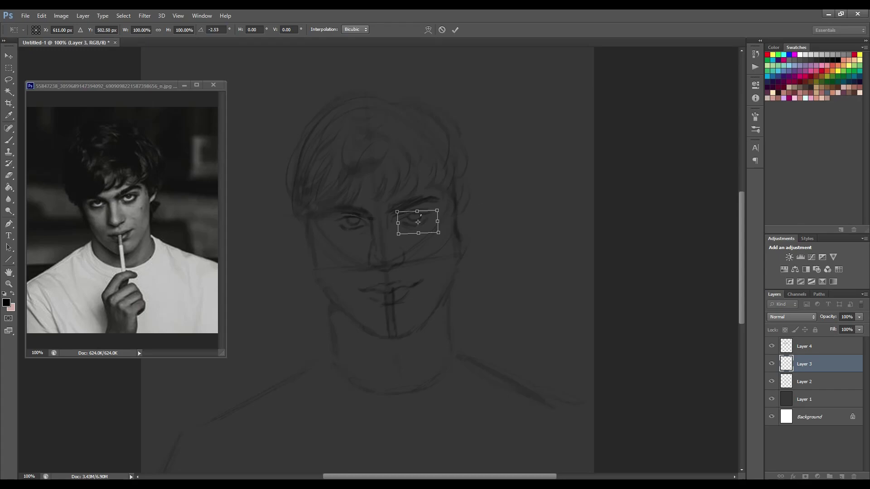
pyautogui.moveTo(464, 202); pyautogui.dragTo(463, 199)
pyautogui.press('Return')
pyautogui.moveTo(385, 199)
pyautogui.mouseDown()
pyautogui.moveTo(385, 213)
pyautogui.moveTo(415, 218)
pyautogui.mouseUp()
pyautogui.hotkey('ctrl', 't')
pyautogui.press('Return')
# Step: Lasso the mouth and shrink it slightly
pyautogui.moveTo(358, 271); pyautogui.dragTo(360, 318)
pyautogui.hotkey('ctrl', 't')
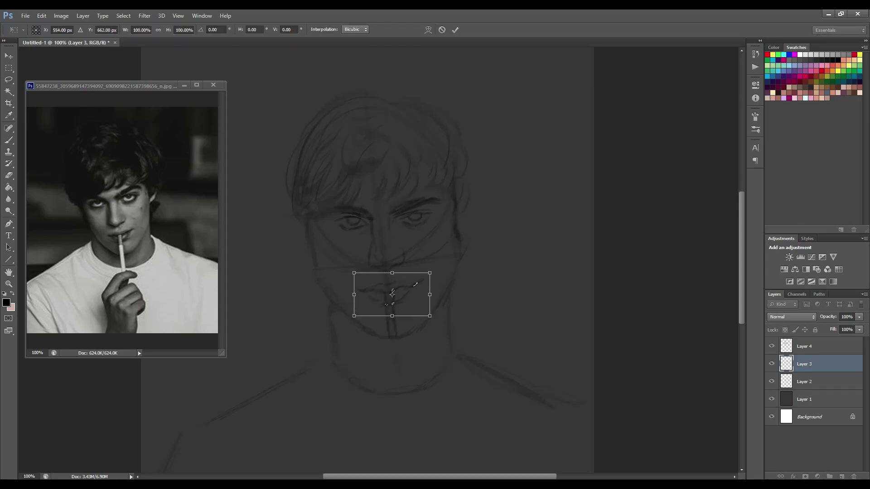
pyautogui.moveTo(431, 317); pyautogui.dragTo(423, 346)
pyautogui.moveTo(390, 313); pyautogui.dragTo(389, 308)
pyautogui.press('Return')
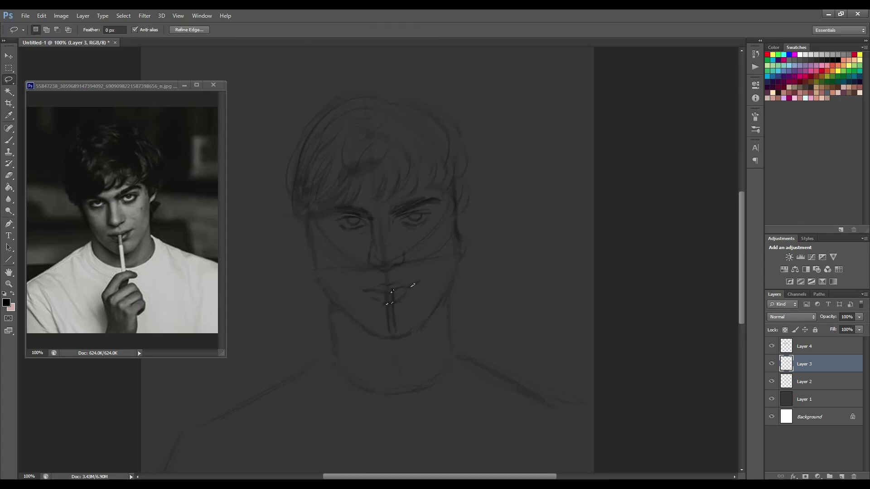
# Step: Lasso the whole face, enlarge it slightly, and deselect
pyautogui.moveTo(325, 223); pyautogui.dragTo(326, 235)
pyautogui.hotkey('ctrl', 't')
pyautogui.moveTo(449, 188); pyautogui.dragTo(454, 183)
pyautogui.press('Return')
pyautogui.hotkey('ctrl', 'd')
# Step: On Layer 2, draw the right side of the neck and the right jawline
pyautogui.press('e')
pyautogui.hotkey('alt', '[')
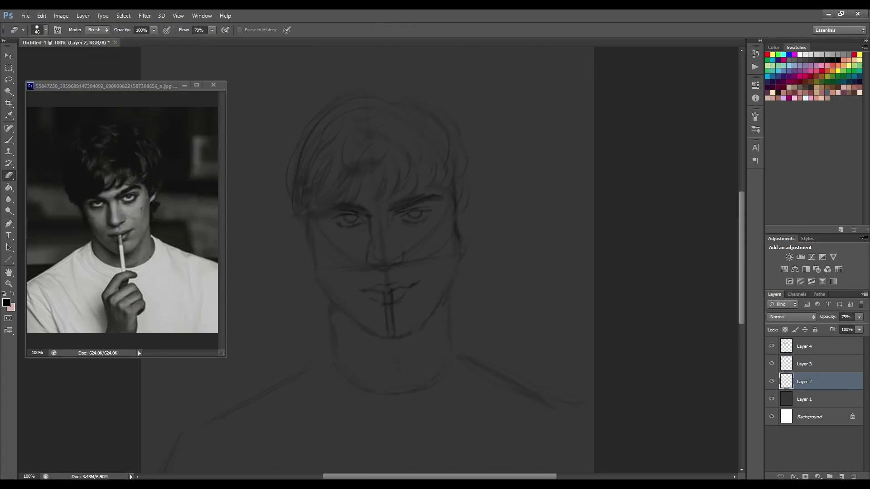
pyautogui.press('b')
pyautogui.moveTo(450, 313); pyautogui.dragTo(449, 358)
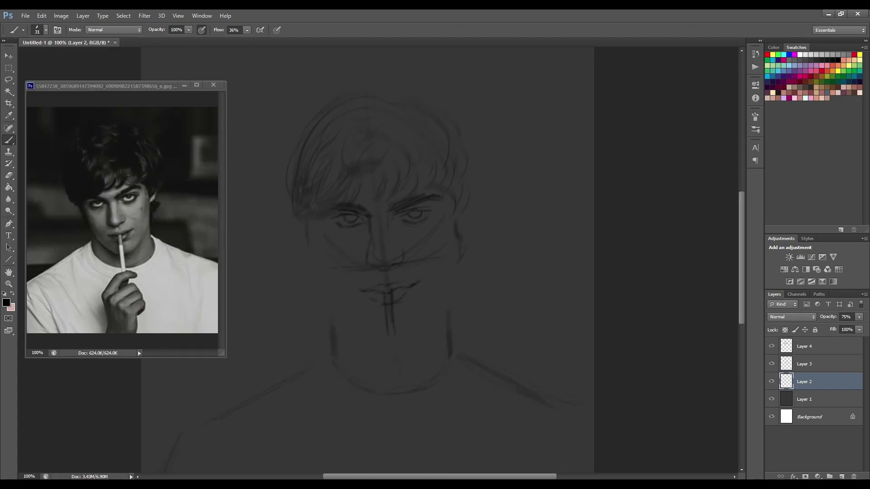
pyautogui.moveTo(389, 335); pyautogui.dragTo(453, 278)
pyautogui.press('[')
# Step: Sketch both sides of the face, erase part of the nose guideline, then return to Layer 3
pyautogui.moveTo(313, 243); pyautogui.dragTo(324, 288)
pyautogui.moveTo(449, 222); pyautogui.dragTo(452, 278)
pyautogui.hotkey('ctrl', 'shift', 'x')
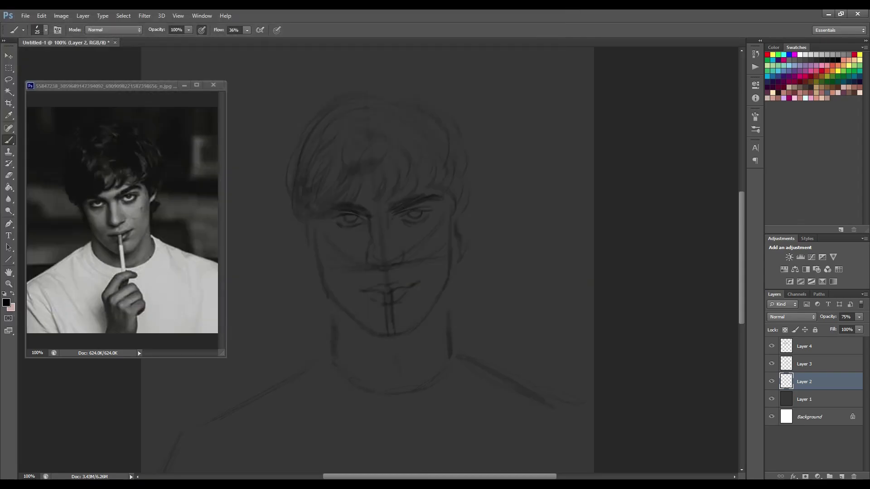
pyautogui.press('e')
pyautogui.moveTo(365, 267); pyautogui.dragTo(412, 264)
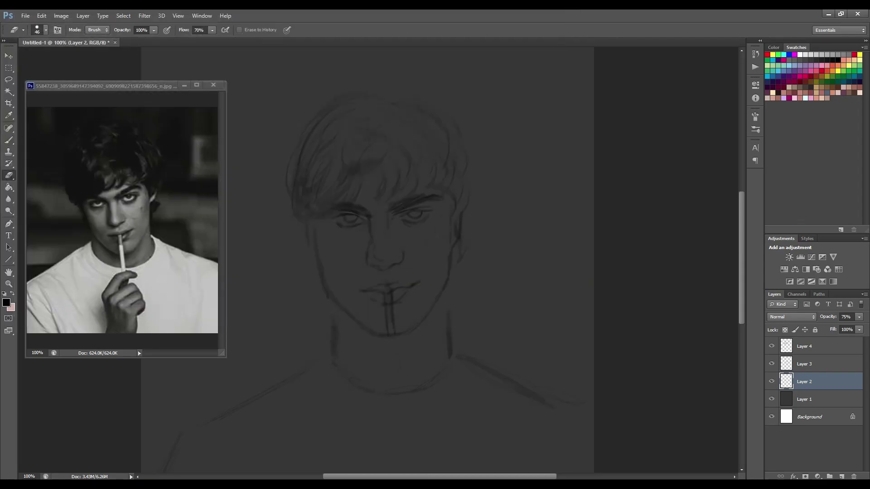
pyautogui.hotkey('alt', ']')
pyautogui.press('b')
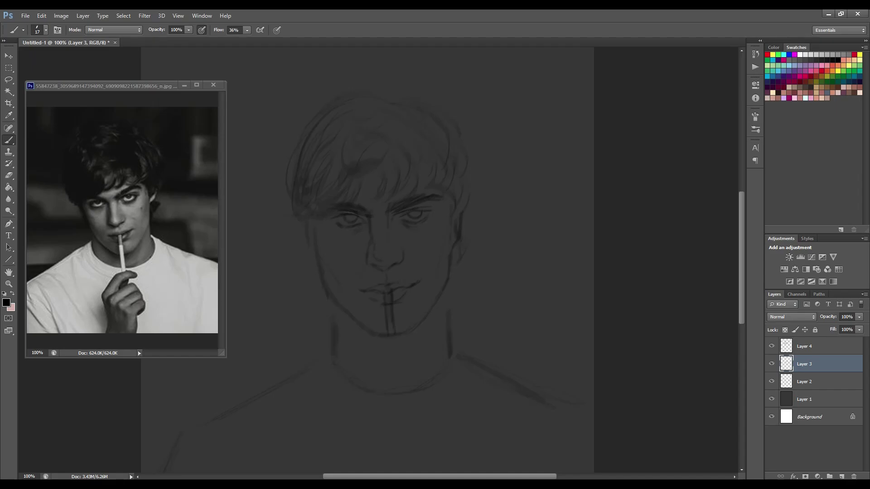
# Step: Extend the cigarette lines further downward
pyautogui.hotkey('ctrl', 'shift', 'x')
pyautogui.press('Escape')
pyautogui.moveTo(394, 346); pyautogui.dragTo(397, 403)
pyautogui.moveTo(389, 362); pyautogui.dragTo(389, 404)
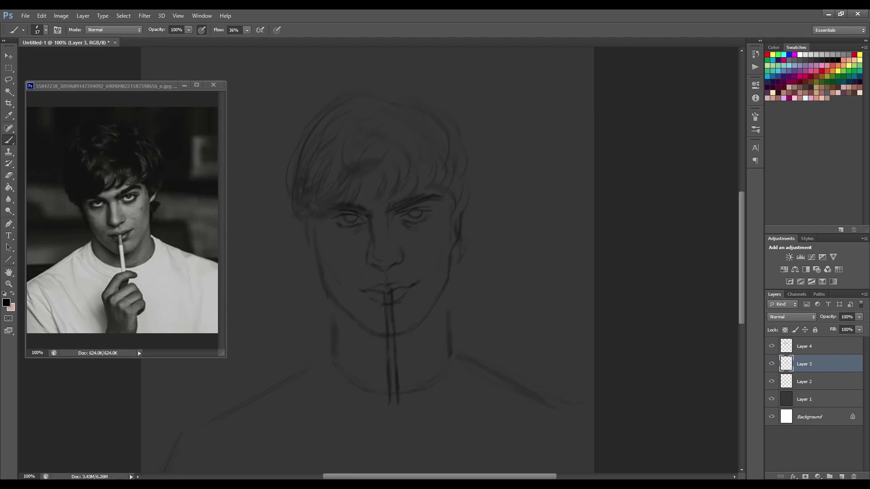
# Step: Lasso the right eyebrow and adjust it with Free Transform
pyautogui.press('l')
pyautogui.moveTo(393, 208); pyautogui.dragTo(399, 212)
pyautogui.hotkey('ctrl', 't')
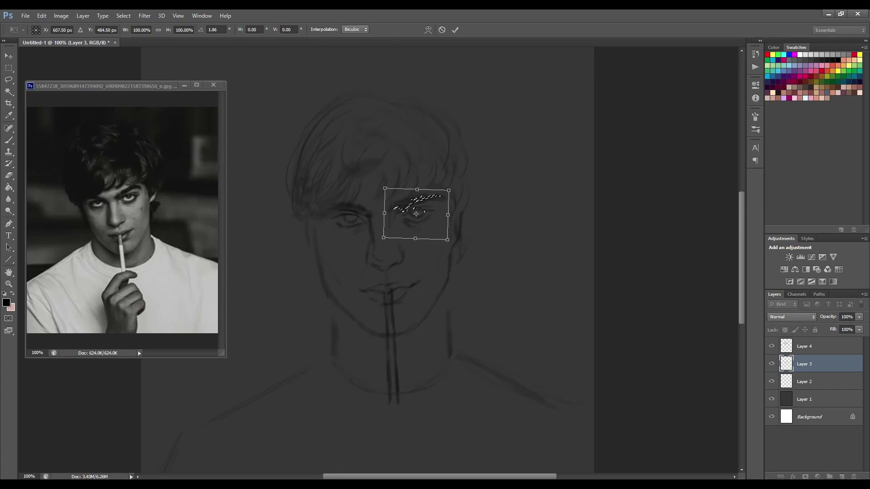
pyautogui.press('Return')
pyautogui.hotkey('ctrl', 'd')
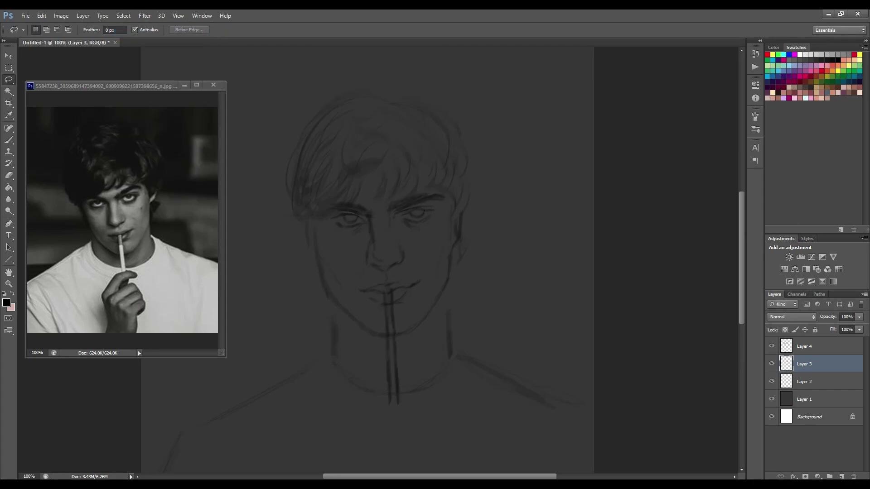
# Step: Merge the sketch layers down into Layer 2
pyautogui.hotkey('alt', '[')
pyautogui.press('b')
pyautogui.hotkey('alt', ']')
pyautogui.hotkey('alt', ']')
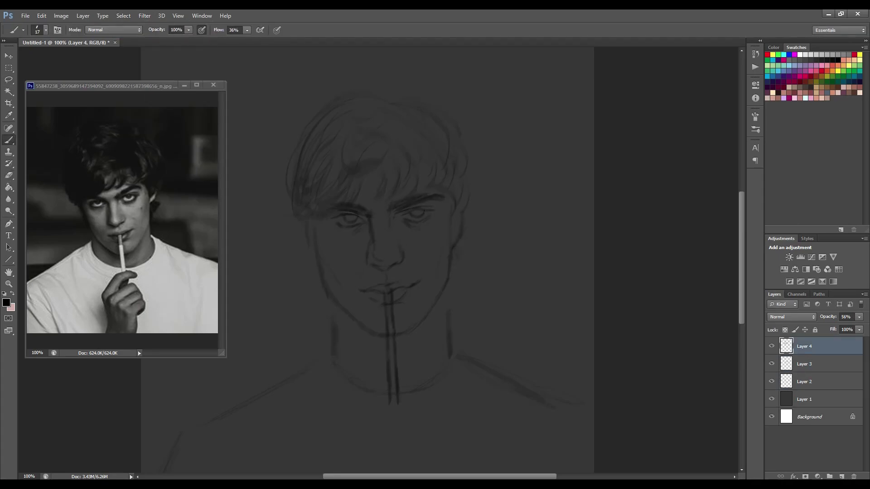
pyautogui.hotkey('alt', '[')
pyautogui.hotkey('alt', '[')
pyautogui.hotkey('alt', ']')
pyautogui.hotkey('alt', ']')
pyautogui.press('Delete')
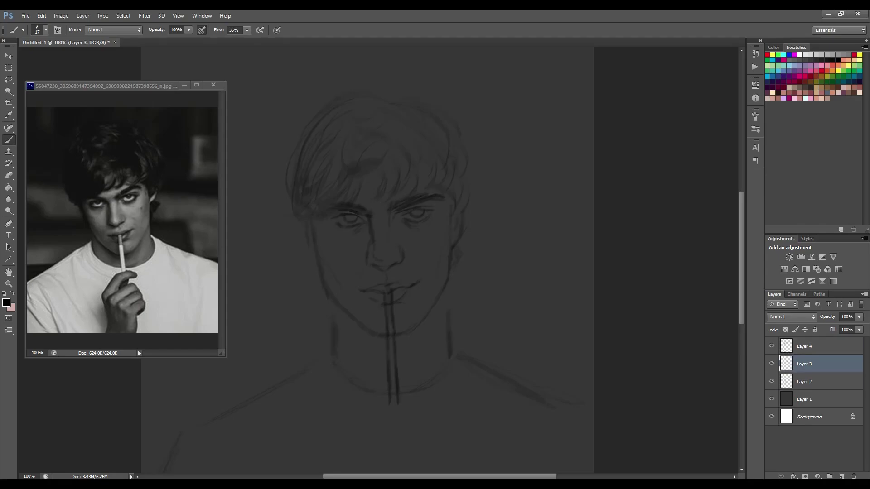
pyautogui.press('Delete')
# Step: Lasso the whole head, rotate it slightly and shift it lower
pyautogui.press('l')
pyautogui.moveTo(269, 194)
pyautogui.mouseDown()
pyautogui.moveTo(538, 181)
pyautogui.moveTo(269, 196)
pyautogui.mouseUp()
pyautogui.hotkey('ctrl', 't')
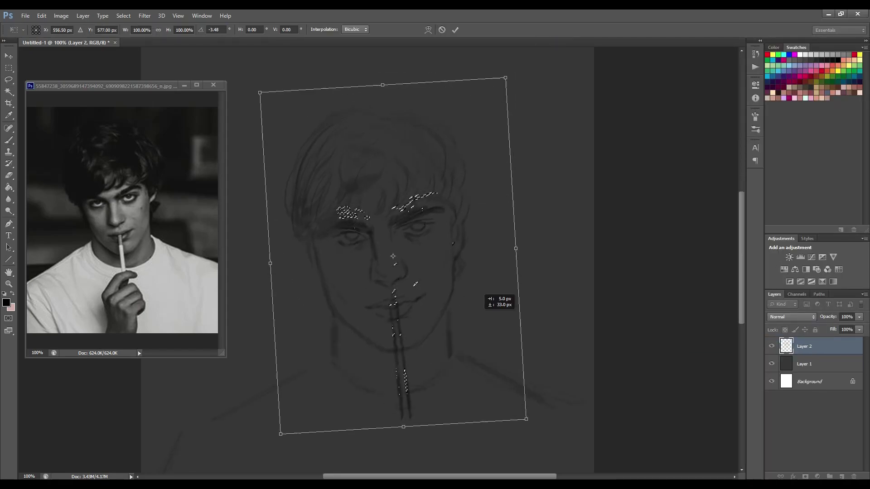
pyautogui.moveTo(496, 299); pyautogui.dragTo(533, 56)
pyautogui.press('Return')
pyautogui.hotkey('ctrl', 'd')
# Step: Zoom out to the full canvas, set the brush size, and add a new empty layer
pyautogui.press('e')
pyautogui.press('b')
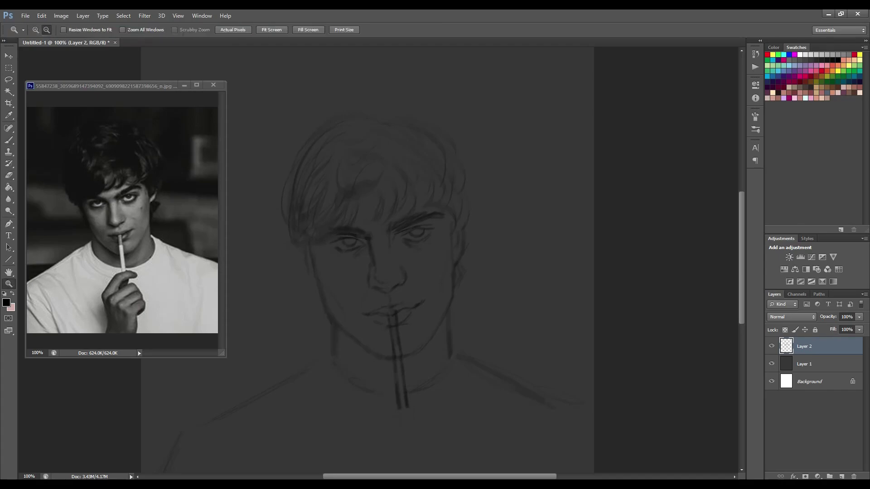
pyautogui.hotkey('ctrl', '-')
pyautogui.click(45, 29)
pyautogui.press('Return')
pyautogui.hotkey('ctrl', 'shift', 'alt', 'n')
# Step: Outline the hand, knuckles, wrist and forearm on Layer 3, then open Liquify on Layer 2
pyautogui.moveTo(368, 381); pyautogui.dragTo(365, 438)
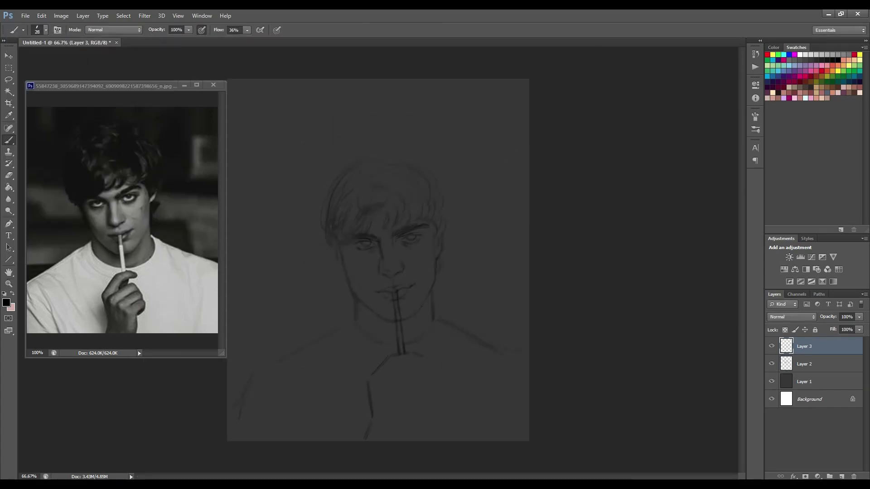
pyautogui.moveTo(390, 380)
pyautogui.mouseDown()
pyautogui.moveTo(419, 371)
pyautogui.moveTo(430, 393)
pyautogui.mouseUp()
pyautogui.moveTo(430, 394)
pyautogui.mouseDown()
pyautogui.moveTo(417, 402)
pyautogui.moveTo(410, 439)
pyautogui.mouseUp()
pyautogui.moveTo(422, 374); pyautogui.dragTo(426, 386)
pyautogui.moveTo(414, 424); pyautogui.dragTo(408, 441)
pyautogui.moveTo(375, 417); pyautogui.dragTo(370, 441)
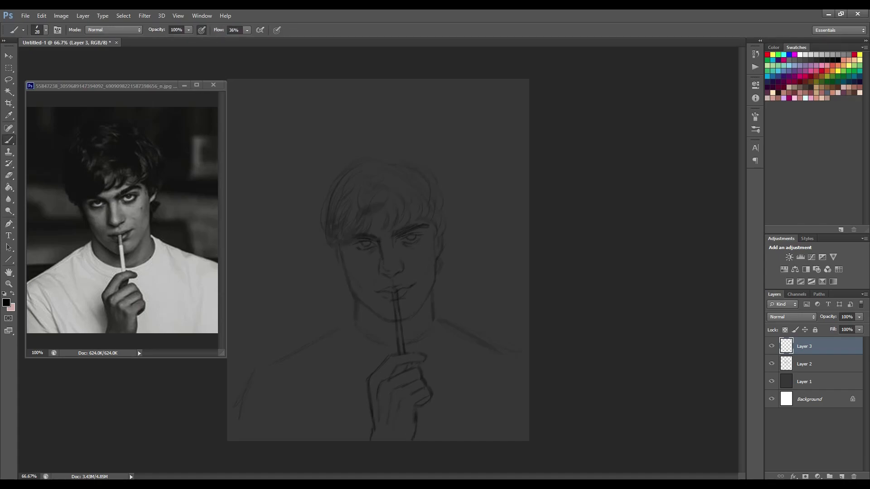
pyautogui.hotkey('alt', '[')
pyautogui.hotkey('shift', 'ctrl', 'x')
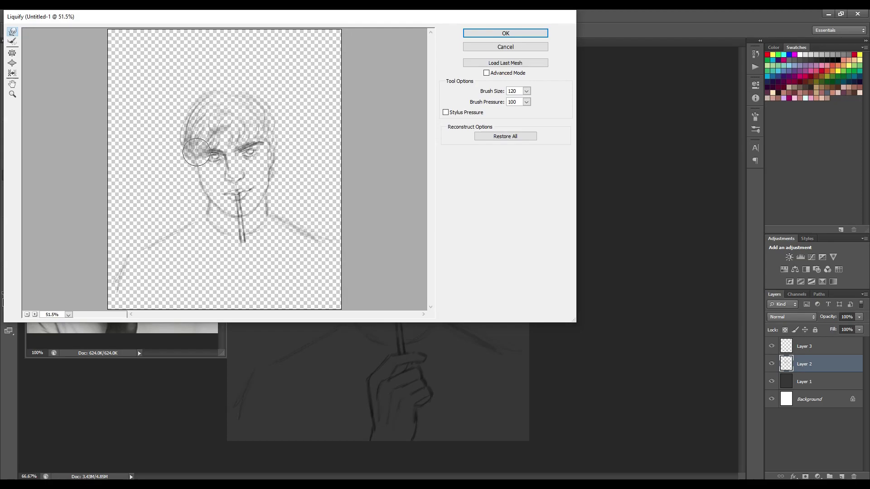
# Step: Apply the Liquify edit and extend the right shoulder line to the canvas edge
pyautogui.press('Escape')
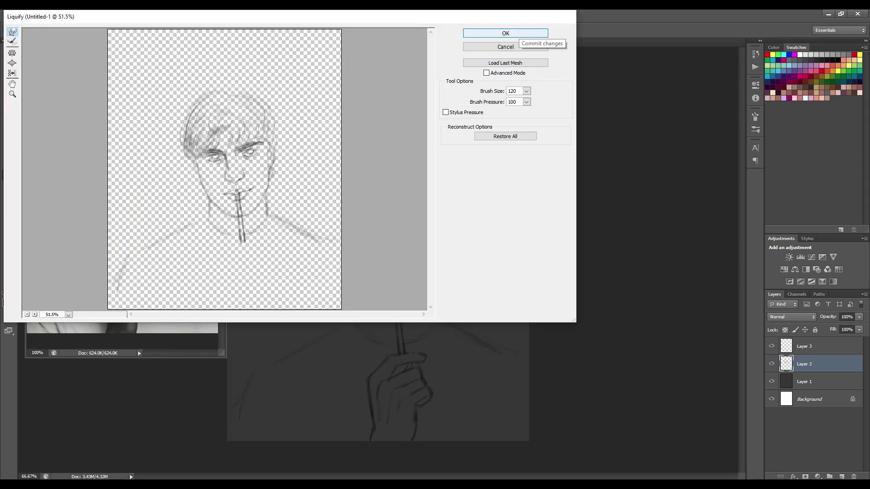
pyautogui.hotkey('alt', ']')
pyautogui.press('b')
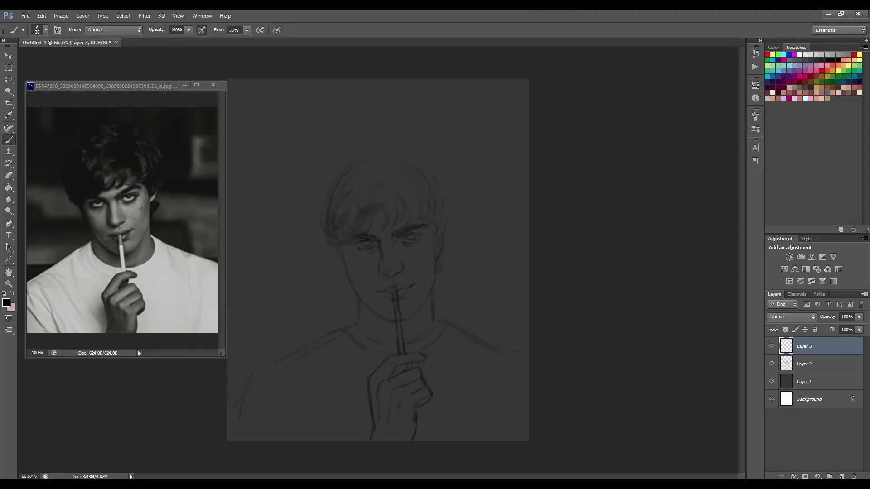
pyautogui.moveTo(492, 346); pyautogui.dragTo(529, 368)
# Step: Merge the new strokes into the sketch layer and enlarge the sketch, shifting it up and left
pyautogui.hotkey('ctrl', 'e')
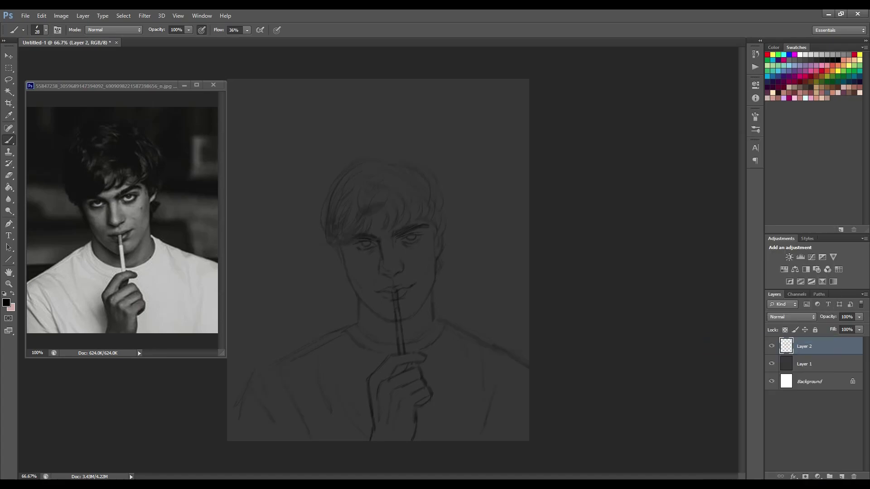
pyautogui.hotkey('ctrl', 't')
pyautogui.press('Return')
pyautogui.hotkey('alt', '[')
# Step: Fill the background layer darker and add a new layer for base skin tones
pyautogui.press('g')
pyautogui.hotkey('alt', 'BackSpace')
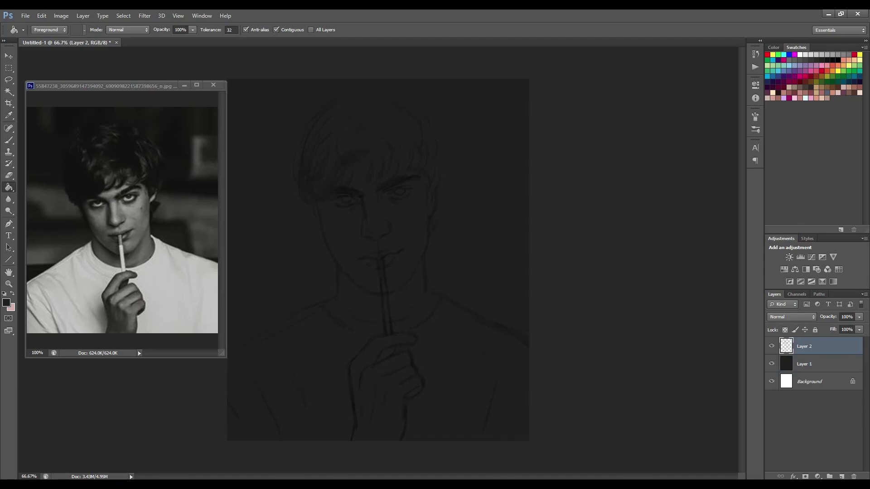
pyautogui.hotkey('ctrl', 'shift', 'alt', 'n')
# Step: Block in the face, chin, neck, forehead and hairline in light grey
pyautogui.press('b')
pyautogui.moveTo(372, 190); pyautogui.dragTo(390, 258)
pyautogui.click(45, 29)
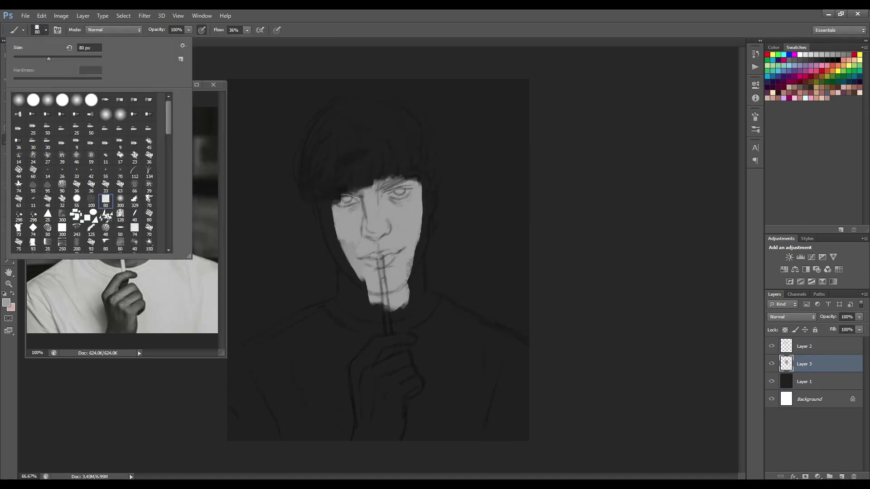
pyautogui.moveTo(331, 199)
pyautogui.mouseDown()
pyautogui.moveTo(349, 286)
pyautogui.moveTo(363, 290)
pyautogui.mouseUp()
pyautogui.moveTo(426, 183); pyautogui.dragTo(415, 299)
pyautogui.moveTo(408, 267); pyautogui.dragTo(363, 318)
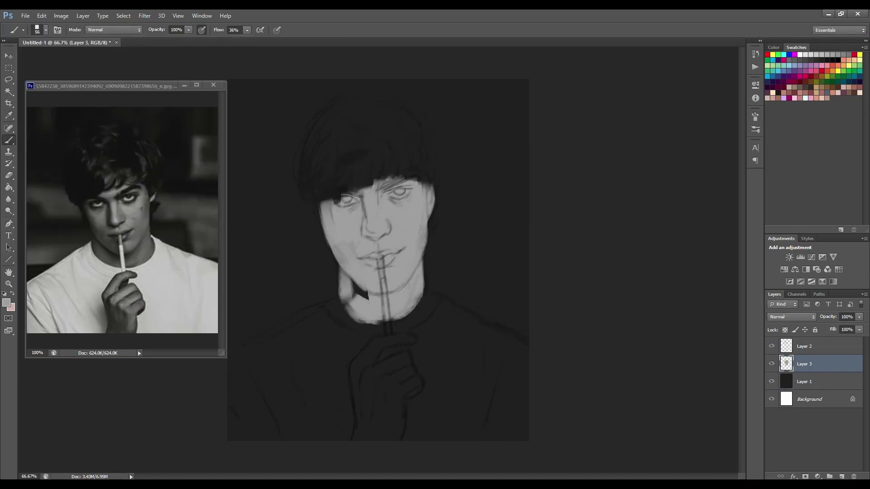
pyautogui.moveTo(345, 272); pyautogui.dragTo(407, 324)
pyautogui.moveTo(326, 200); pyautogui.dragTo(408, 163)
pyautogui.moveTo(336, 150); pyautogui.dragTo(422, 177)
# Step: Paint the hand and fingers light grey with a smaller brush, then add a shirt layer
pyautogui.moveTo(363, 430); pyautogui.dragTo(381, 385)
pyautogui.moveTo(372, 438)
pyautogui.mouseDown()
pyautogui.moveTo(408, 367)
pyautogui.moveTo(401, 403)
pyautogui.moveTo(378, 374)
pyautogui.mouseUp()
pyautogui.moveTo(358, 398); pyautogui.dragTo(408, 359)
pyautogui.moveTo(353, 378); pyautogui.dragTo(376, 347)
pyautogui.moveTo(399, 385)
pyautogui.mouseDown()
pyautogui.moveTo(415, 358)
pyautogui.moveTo(419, 380)
pyautogui.mouseUp()
pyautogui.moveTo(370, 349)
pyautogui.mouseDown()
pyautogui.moveTo(403, 335)
pyautogui.moveTo(410, 351)
pyautogui.moveTo(401, 333)
pyautogui.mouseUp()
pyautogui.press('[')
pyautogui.moveTo(353, 412); pyautogui.dragTo(369, 342)
pyautogui.moveTo(412, 367); pyautogui.dragTo(415, 356)
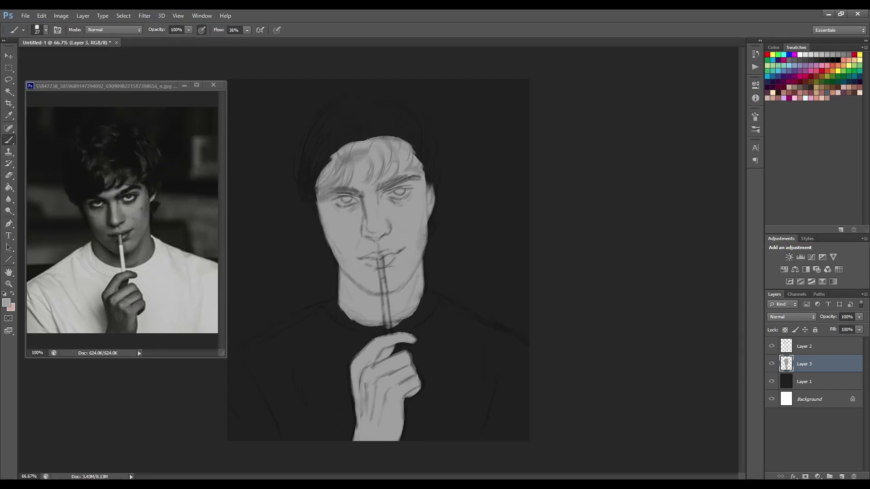
pyautogui.hotkey('ctrl', 'shift', 'alt', 'n')
pyautogui.click(45, 29)
# Step: Paint the shirt white around the hand, across the torso, right shoulder and collar
pyautogui.moveTo(265, 376); pyautogui.dragTo(333, 344)
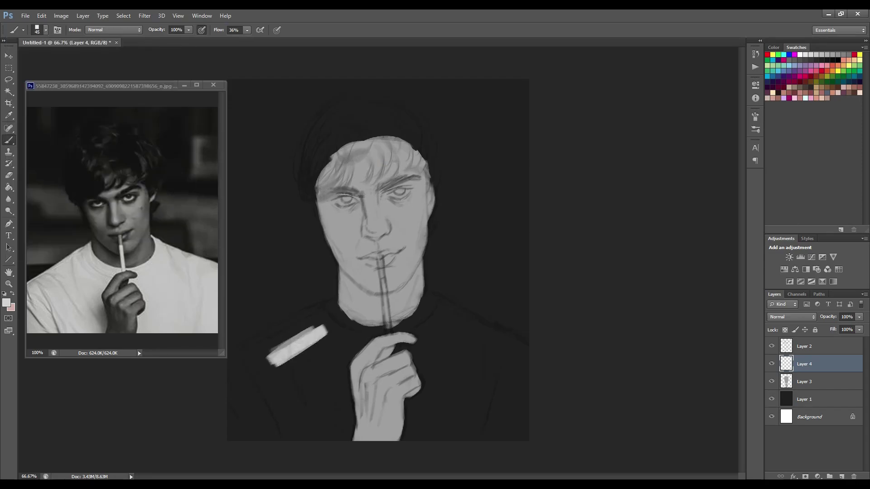
pyautogui.hotkey('ctrl', 'z')
pyautogui.moveTo(272, 430); pyautogui.dragTo(335, 349)
pyautogui.hotkey('ctrl', '[')
pyautogui.moveTo(245, 385); pyautogui.dragTo(326, 317)
pyautogui.moveTo(435, 345); pyautogui.dragTo(421, 426)
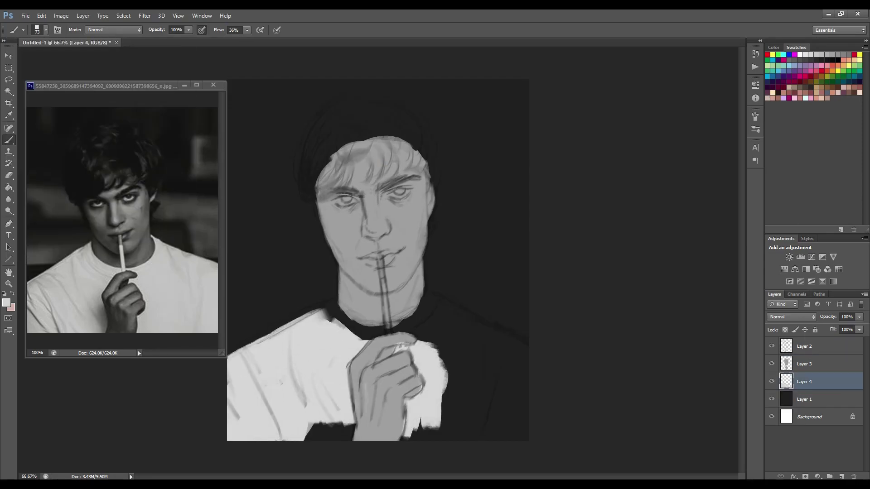
pyautogui.moveTo(521, 430); pyautogui.dragTo(435, 358)
pyautogui.moveTo(525, 349); pyautogui.dragTo(417, 317)
pyautogui.moveTo(358, 320)
pyautogui.mouseDown()
pyautogui.moveTo(317, 308)
pyautogui.moveTo(437, 299)
pyautogui.moveTo(517, 344)
pyautogui.mouseUp()
pyautogui.moveTo(471, 317); pyautogui.dragTo(529, 352)
# Step: On a new layer, paint a dark hair mass over the forehead, head, cheek and temple
pyautogui.hotkey('ctrl', 'shift', 'alt', 'n')
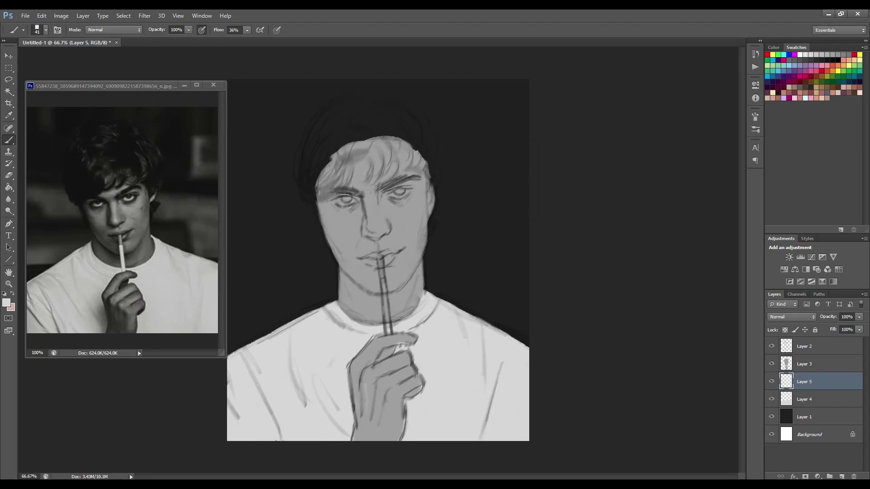
pyautogui.hotkey('ctrl', ']')
pyautogui.keyDown('alt'); pyautogui.click(113, 145); pyautogui.keyUp('alt')
pyautogui.moveTo(349, 140); pyautogui.dragTo(313, 190)
pyautogui.moveTo(362, 122)
pyautogui.mouseDown()
pyautogui.moveTo(299, 154)
pyautogui.moveTo(433, 177)
pyautogui.moveTo(442, 238)
pyautogui.mouseUp()
pyautogui.moveTo(431, 145); pyautogui.dragTo(326, 104)
pyautogui.moveTo(408, 136); pyautogui.dragTo(389, 168)
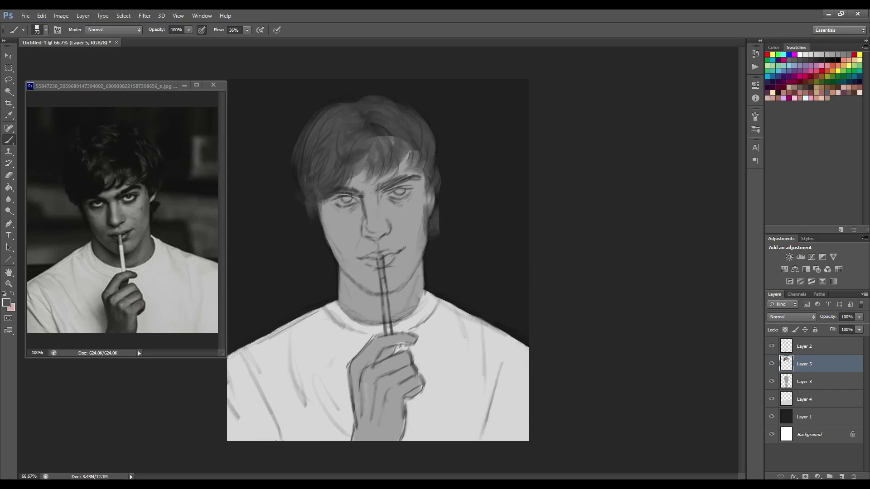
pyautogui.moveTo(333, 147); pyautogui.dragTo(317, 197)
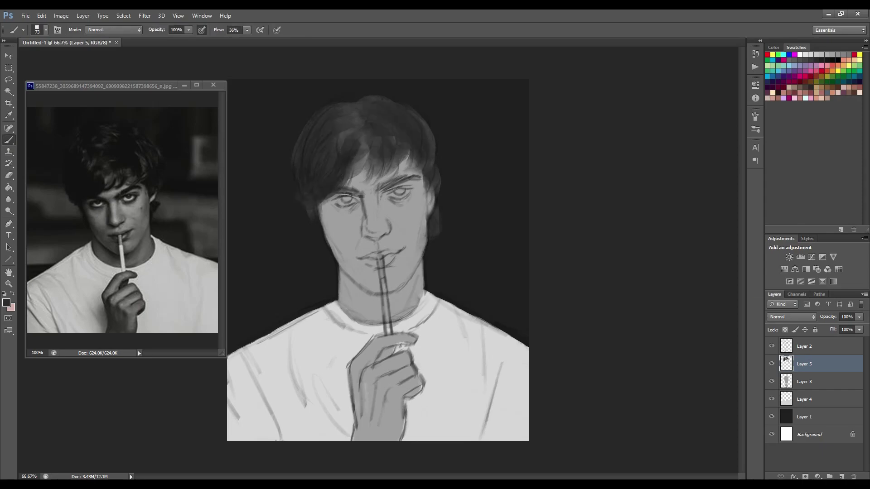
# Step: Add a shading layer under the hair and fade the sketch lines to about half opacity
pyautogui.hotkey('ctrl', 'shift', 'alt', 'n')
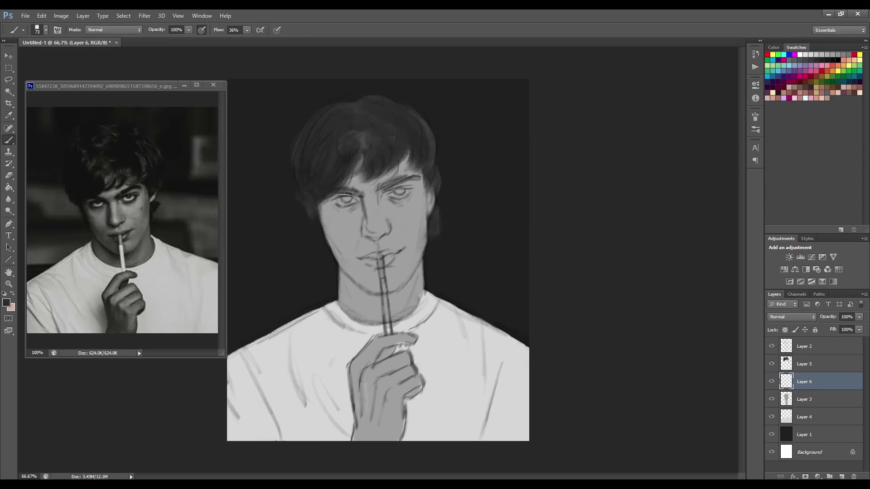
pyautogui.press('[')
pyautogui.press('[')
pyautogui.press('[')
pyautogui.press('Return')
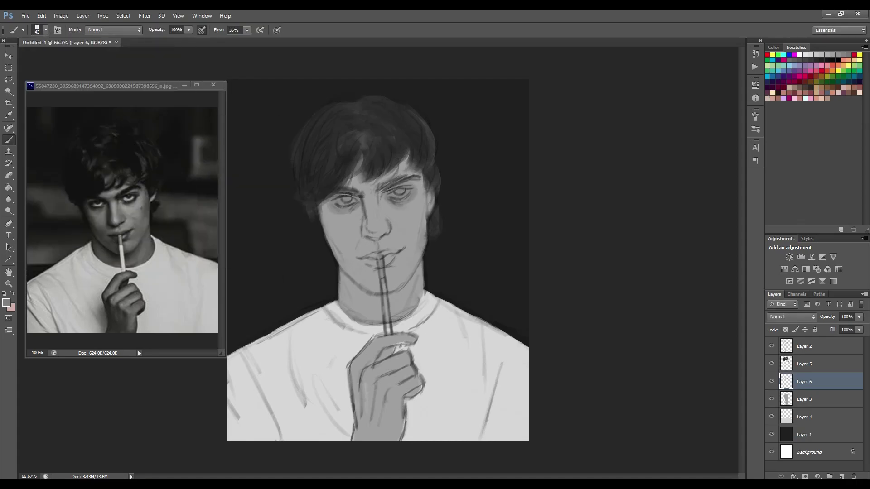
pyautogui.click(805, 346)
pyautogui.moveTo(860, 317); pyautogui.dragTo(838, 327)
pyautogui.click(804, 381)
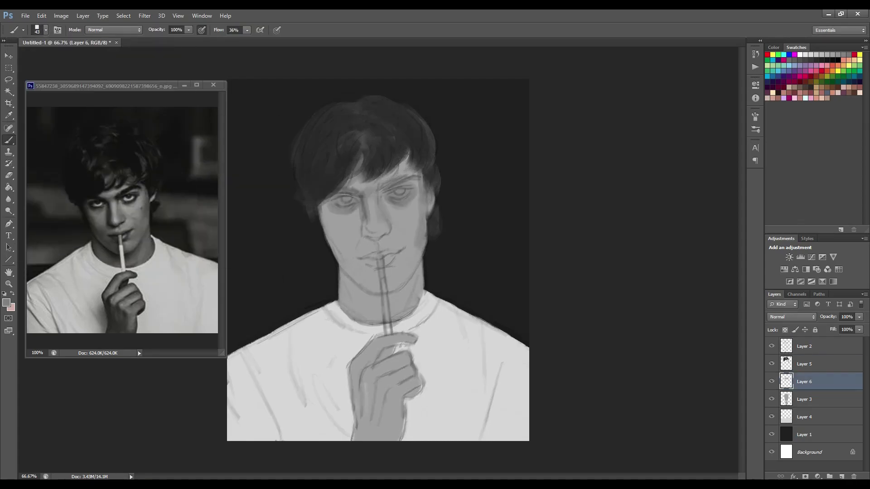
# Step: Shade around the mouth and cheeks, and darken the neck and jaw in grey
pyautogui.moveTo(361, 238); pyautogui.dragTo(394, 227)
pyautogui.moveTo(371, 265); pyautogui.dragTo(397, 269)
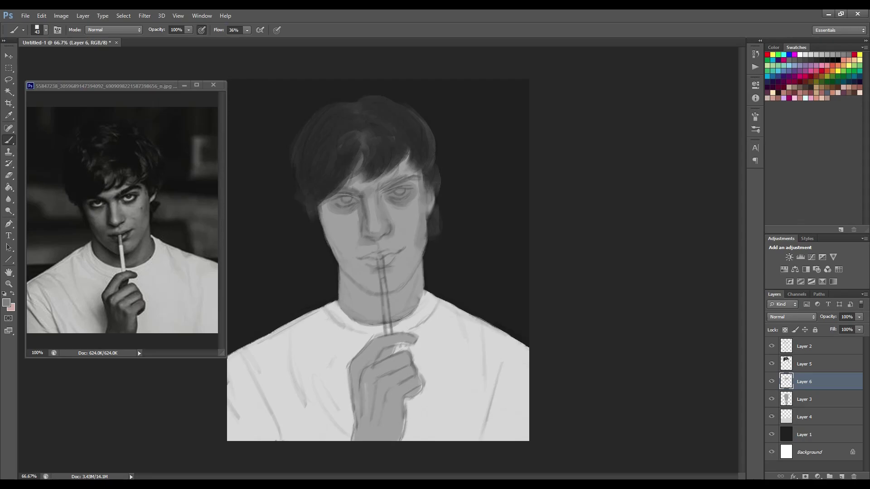
pyautogui.press(']')
pyautogui.press(']')
pyautogui.press(']')
pyautogui.moveTo(329, 238)
pyautogui.mouseDown()
pyautogui.moveTo(362, 260)
pyautogui.moveTo(355, 267)
pyautogui.mouseUp()
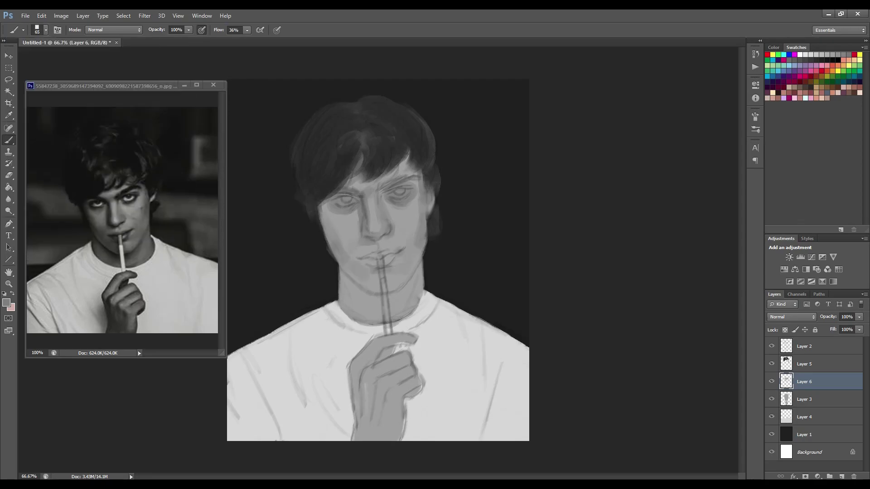
pyautogui.moveTo(412, 281)
pyautogui.mouseDown()
pyautogui.moveTo(370, 306)
pyautogui.moveTo(345, 303)
pyautogui.moveTo(373, 324)
pyautogui.mouseUp()
pyautogui.moveTo(369, 249); pyautogui.dragTo(380, 244)
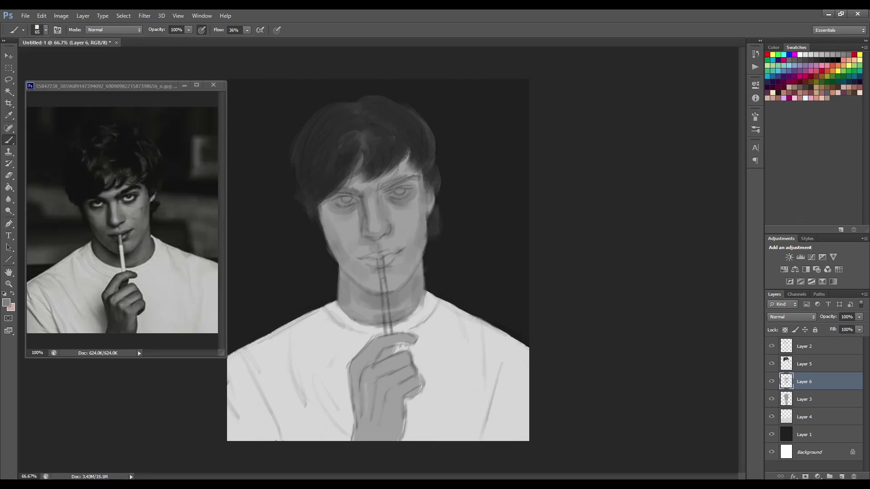
# Step: Darken the hand and fingers with a size 47 brush, then create Layer 7
pyautogui.moveTo(358, 340)
pyautogui.mouseDown()
pyautogui.moveTo(399, 390)
pyautogui.moveTo(390, 435)
pyautogui.mouseUp()
pyautogui.click(46, 30)
pyautogui.moveTo(369, 379); pyautogui.dragTo(392, 404)
pyautogui.moveTo(399, 385)
pyautogui.mouseDown()
pyautogui.moveTo(423, 403)
pyautogui.moveTo(401, 430)
pyautogui.mouseUp()
pyautogui.moveTo(374, 340); pyautogui.dragTo(408, 367)
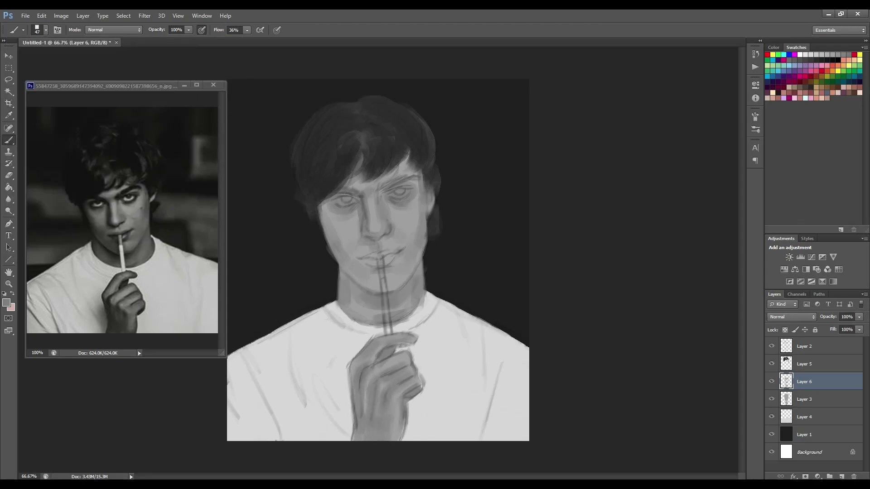
pyautogui.hotkey('ctrl', 'shift', 'n')
pyautogui.press('Return')
pyautogui.click(45, 30)
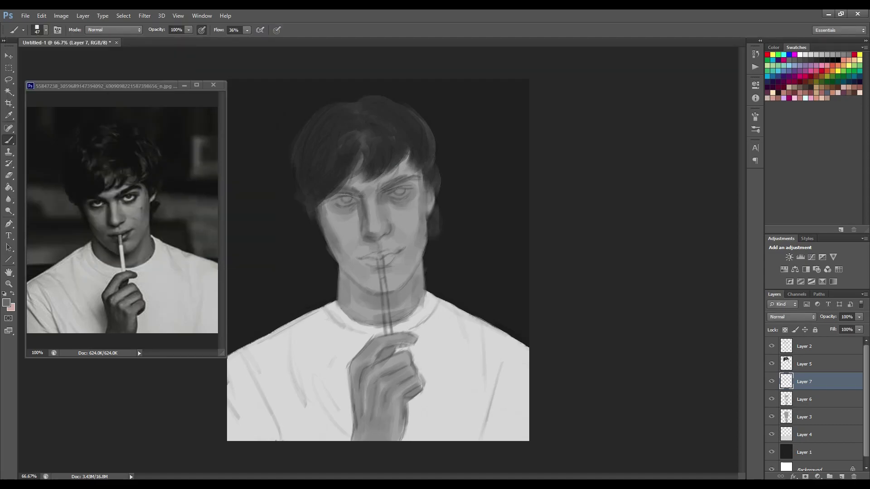
# Step: Shade under the jaw across the neck and, at brush size 28, around the left eye
pyautogui.moveTo(358, 290); pyautogui.dragTo(410, 295)
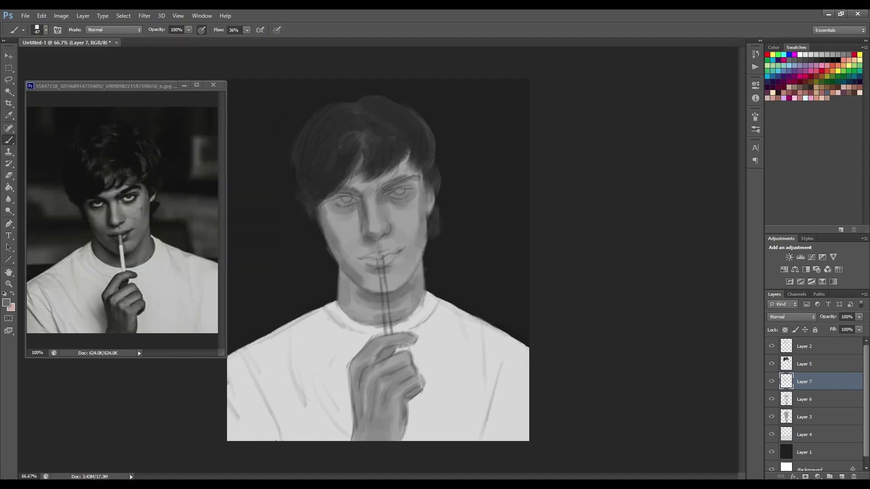
pyautogui.moveTo(345, 272); pyautogui.dragTo(358, 295)
pyautogui.click(46, 30)
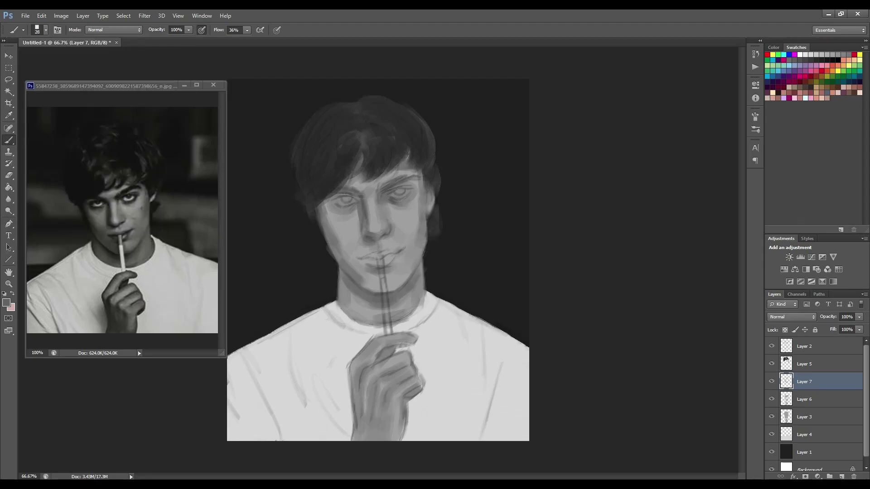
pyautogui.moveTo(356, 199); pyautogui.dragTo(332, 208)
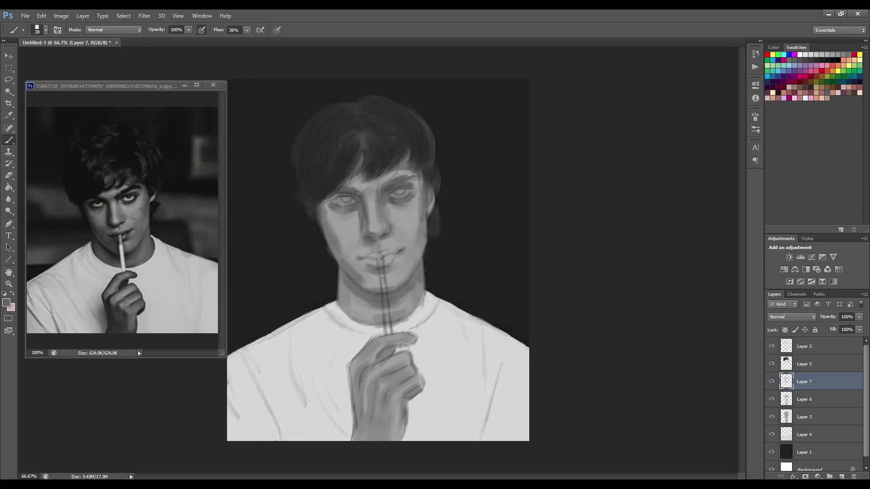
# Step: Darken the T-shirt collar and the hand's edge and knuckles, keeping Layer 7 above Layer 6
pyautogui.moveTo(369, 322); pyautogui.dragTo(407, 320)
pyautogui.moveTo(389, 349); pyautogui.dragTo(360, 390)
pyautogui.moveTo(363, 337); pyautogui.dragTo(359, 439)
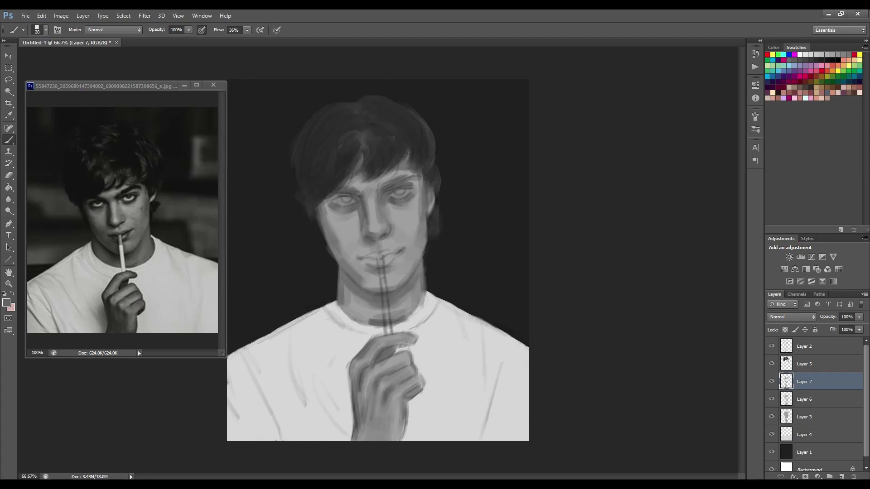
pyautogui.moveTo(408, 362); pyautogui.dragTo(415, 403)
pyautogui.rightClick(811, 381)
pyautogui.click(777, 235)
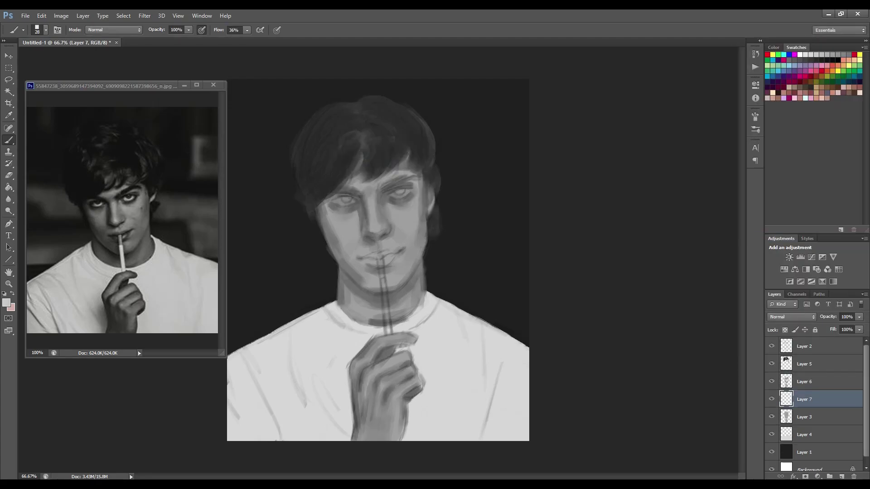
pyautogui.hotkey('ctrl', ']')
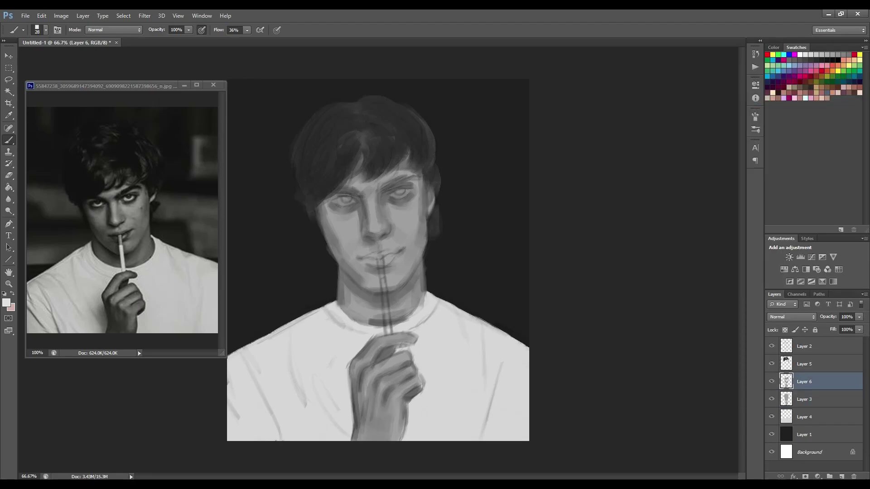
# Step: Dab white highlights on the eyes at brush size 23, then create a new empty layer
pyautogui.click(45, 29)
pyautogui.press('Return')
pyautogui.click(401, 193)
pyautogui.click(346, 200)
pyautogui.press('[')
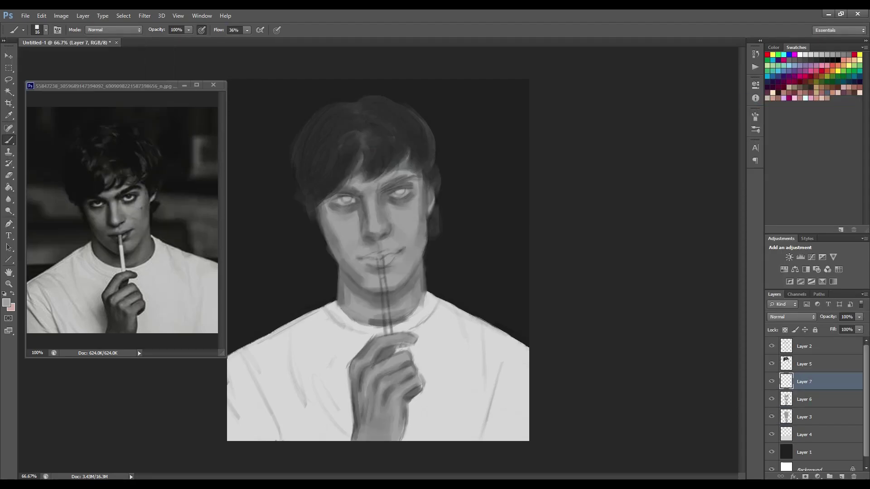
pyautogui.hotkey('ctrl', 'shift', 'n')
# Step: Add Layers 8 and 9, smudge on Layer 6, and darken the upper lip in grey
pyautogui.press('Return')
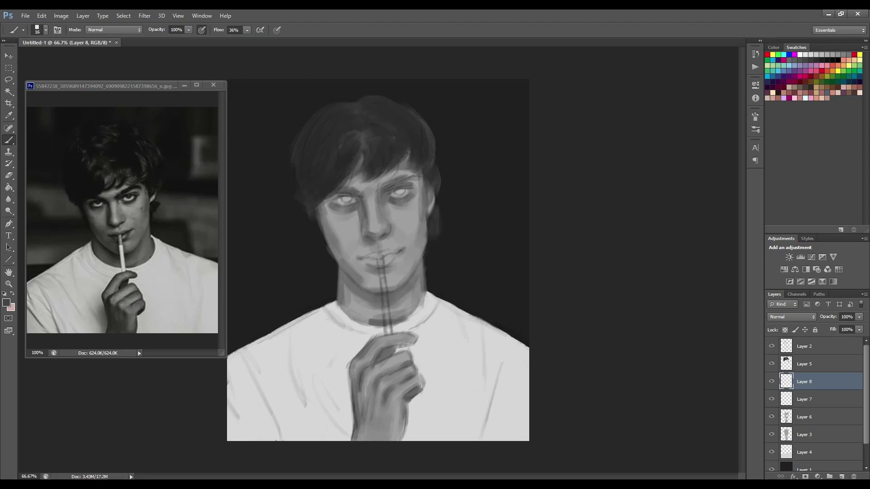
pyautogui.press('[')
pyautogui.hotkey('ctrl', 'shift', 'n')
pyautogui.press('Return')
pyautogui.press('r')
pyautogui.press(']')
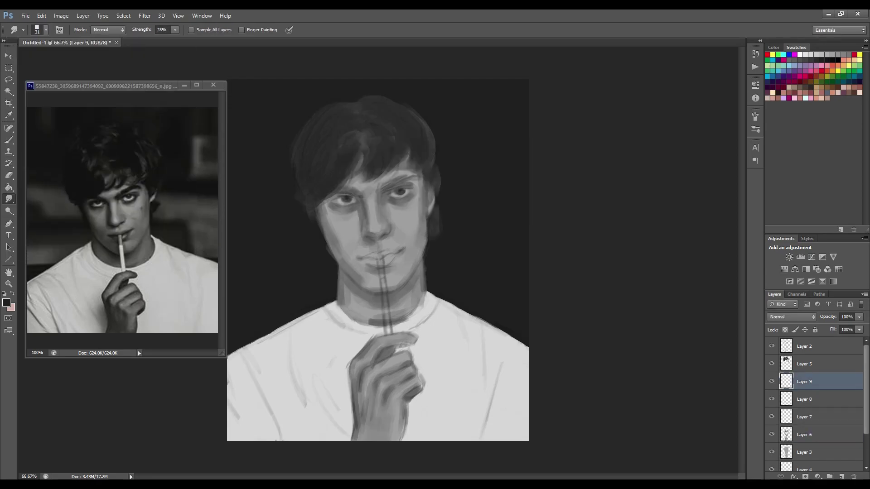
pyautogui.hotkey('alt', '[')
pyautogui.hotkey('alt', '[')
pyautogui.hotkey('alt', '[')
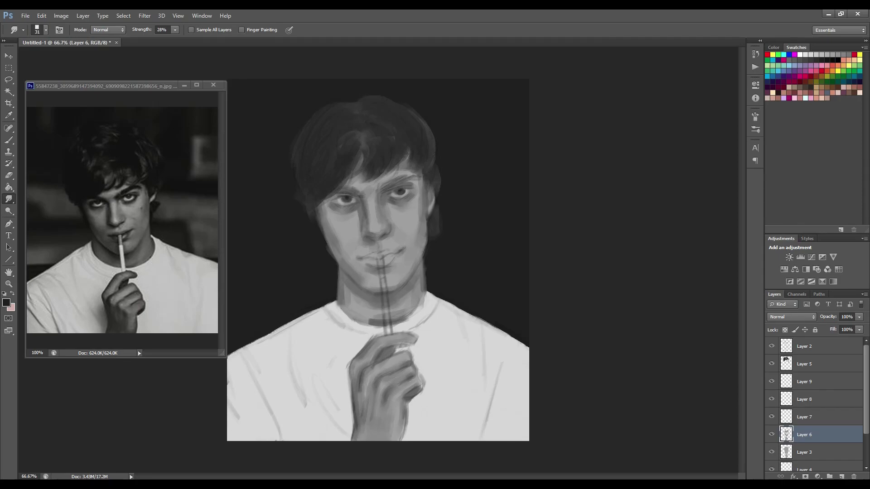
pyautogui.hotkey('alt', ']')
pyautogui.hotkey('alt', ']')
pyautogui.hotkey('alt', ']')
pyautogui.press('b')
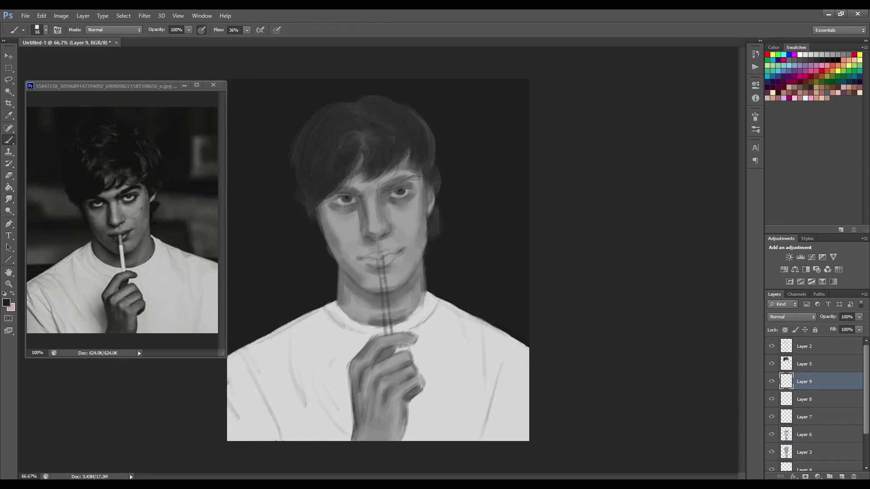
pyautogui.keyDown('alt'); pyautogui.click(380, 255); pyautogui.keyUp('alt')
pyautogui.moveTo(364, 257)
pyautogui.mouseDown()
pyautogui.moveTo(396, 251)
pyautogui.moveTo(370, 264)
pyautogui.mouseUp()
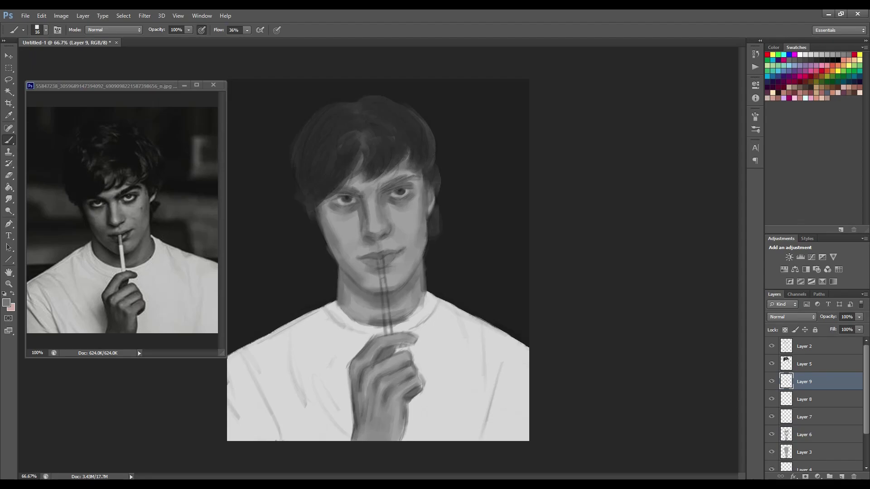
# Step: On a new layer, sketch darker eyebrow strokes with a size 13 brush
pyautogui.hotkey('ctrl', 'shift', 'alt', 'n')
pyautogui.press('[')
pyautogui.moveTo(388, 193); pyautogui.dragTo(412, 187)
pyautogui.moveTo(356, 194); pyautogui.dragTo(329, 200)
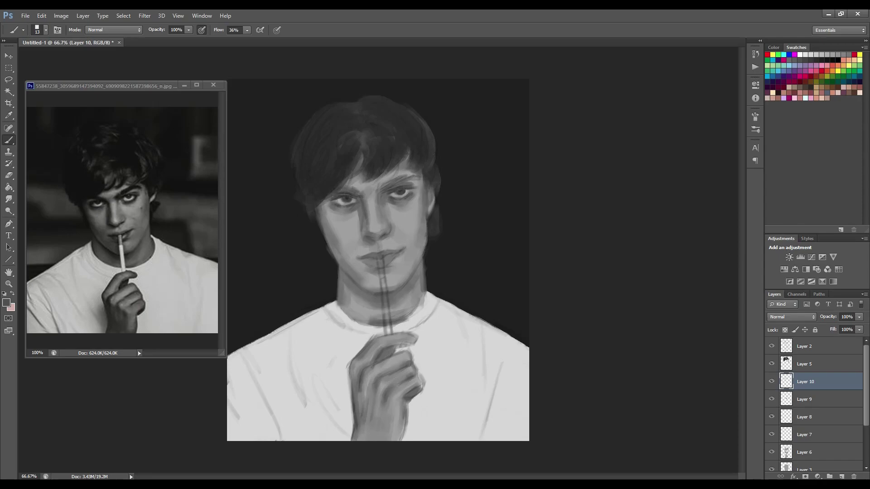
# Step: Add faint shading along the jaw, neck, chin and hand, then darken the right eyebrow
pyautogui.hotkey('ctrl', 'shift', 'alt', 'n')
pyautogui.moveTo(321, 202)
pyautogui.mouseDown()
pyautogui.moveTo(328, 241)
pyautogui.moveTo(363, 288)
pyautogui.moveTo(404, 290)
pyautogui.mouseUp()
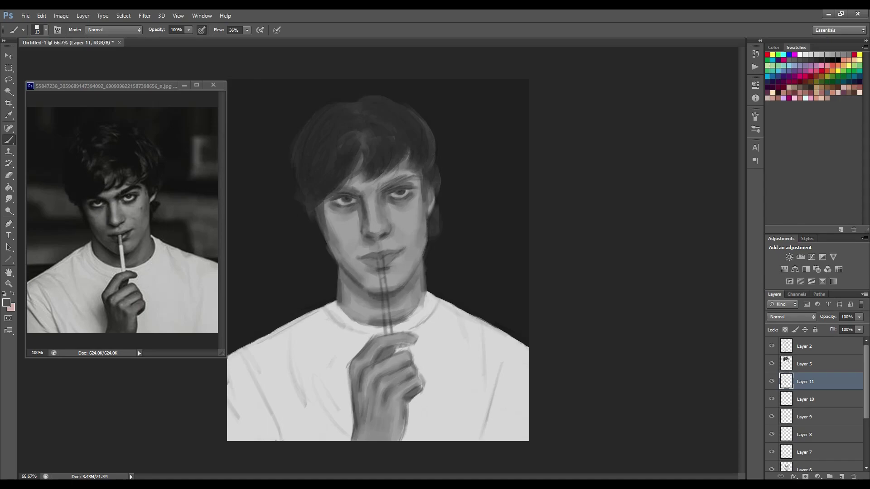
pyautogui.moveTo(376, 347); pyautogui.dragTo(395, 360)
pyautogui.moveTo(422, 388); pyautogui.dragTo(408, 398)
pyautogui.moveTo(356, 346)
pyautogui.mouseDown()
pyautogui.moveTo(366, 382)
pyautogui.moveTo(349, 384)
pyautogui.mouseUp()
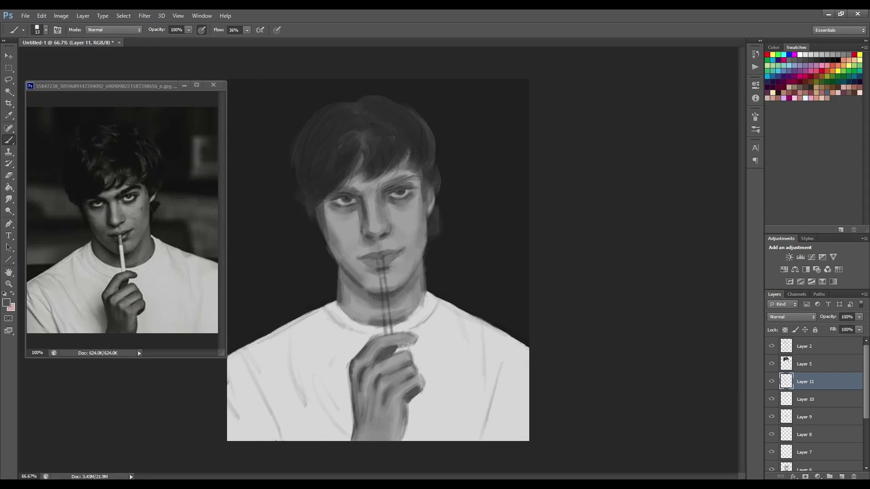
pyautogui.moveTo(393, 365); pyautogui.dragTo(406, 373)
pyautogui.press('r')
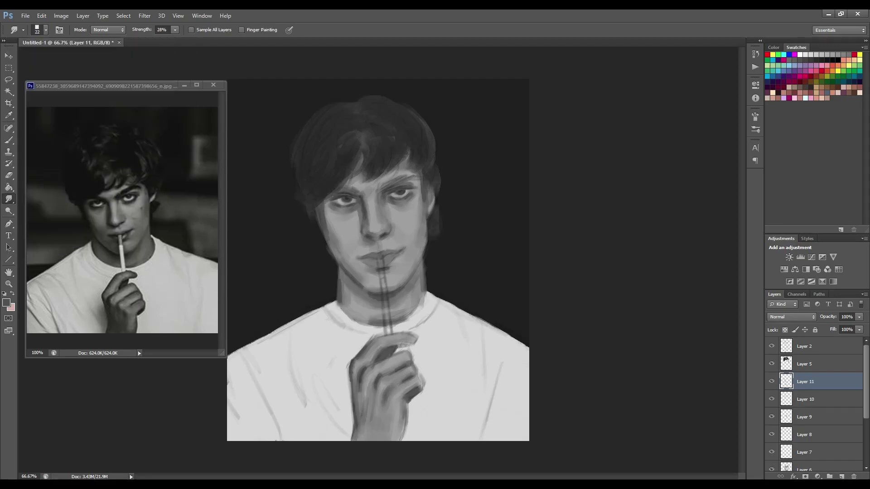
pyautogui.press('b')
pyautogui.moveTo(380, 188); pyautogui.dragTo(414, 177)
pyautogui.moveTo(379, 191)
pyautogui.mouseDown()
pyautogui.moveTo(391, 179)
pyautogui.moveTo(340, 193)
pyautogui.mouseUp()
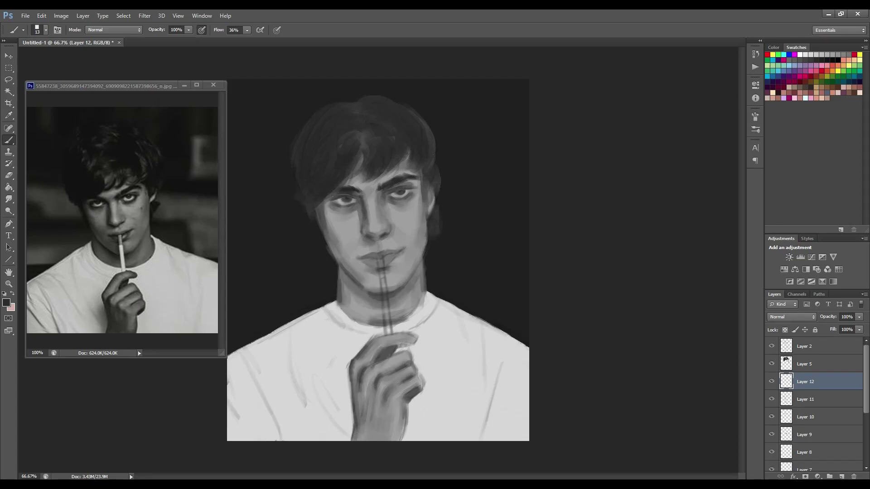
# Step: At brush size 7 on a new layer, paint a light stroke along the cigarette
pyautogui.click(45, 30)
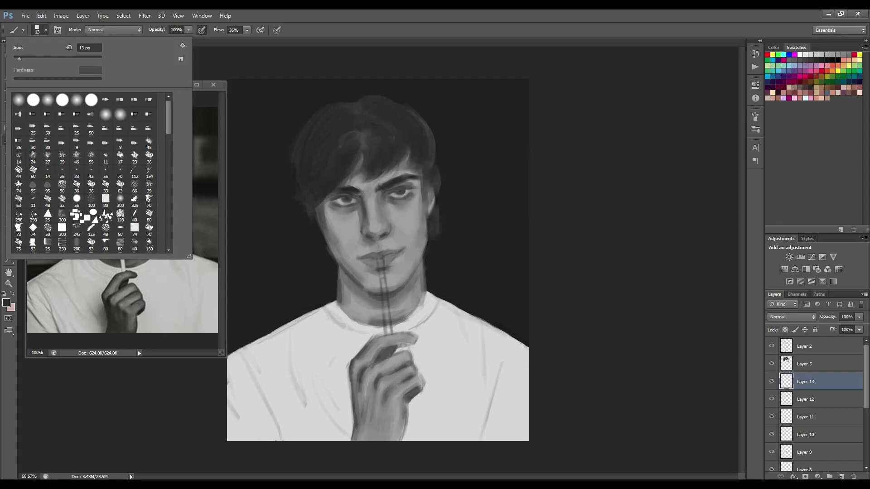
pyautogui.doubleClick(24, 94)
pyautogui.hotkey('ctrl', 'shift', 'alt', 'n')
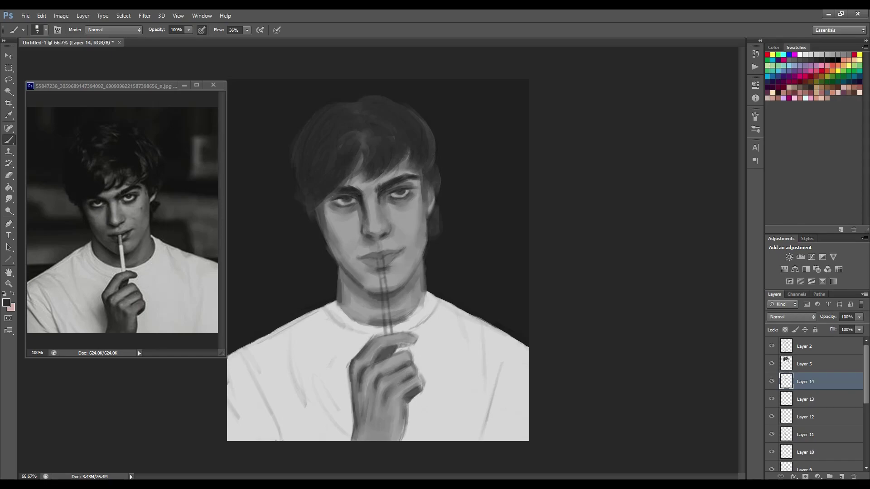
pyautogui.press('r')
pyautogui.press('b')
pyautogui.moveTo(382, 275); pyautogui.dragTo(388, 331)
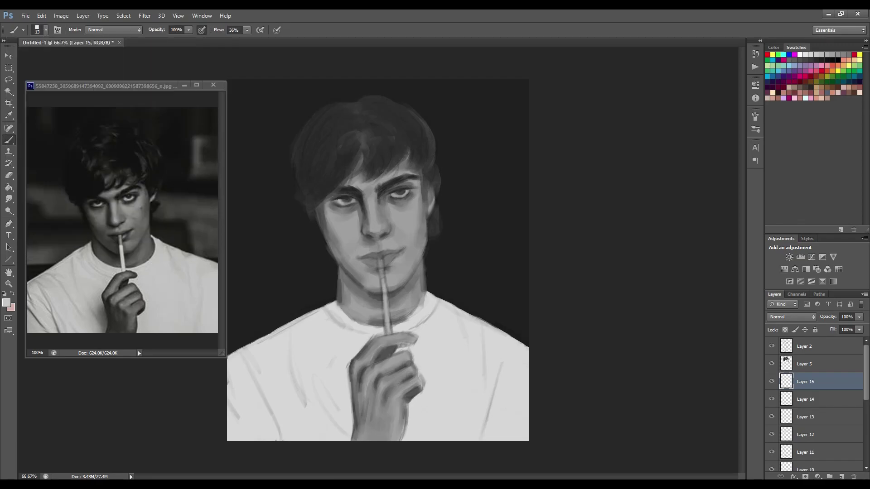
# Step: Add a small dark grey stroke at the lips, then set brush sizes 9 and 17
pyautogui.hotkey('ctrl', 'shift', 'alt', 'n')
pyautogui.hotkey('ctrl', '[')
pyautogui.keyDown('alt'); pyautogui.click(363, 261); pyautogui.keyUp('alt')
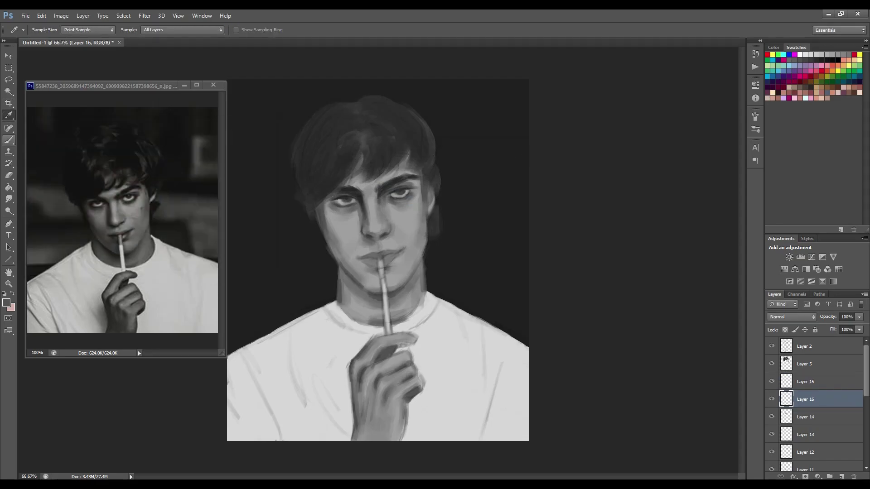
pyautogui.moveTo(358, 259); pyautogui.dragTo(367, 259)
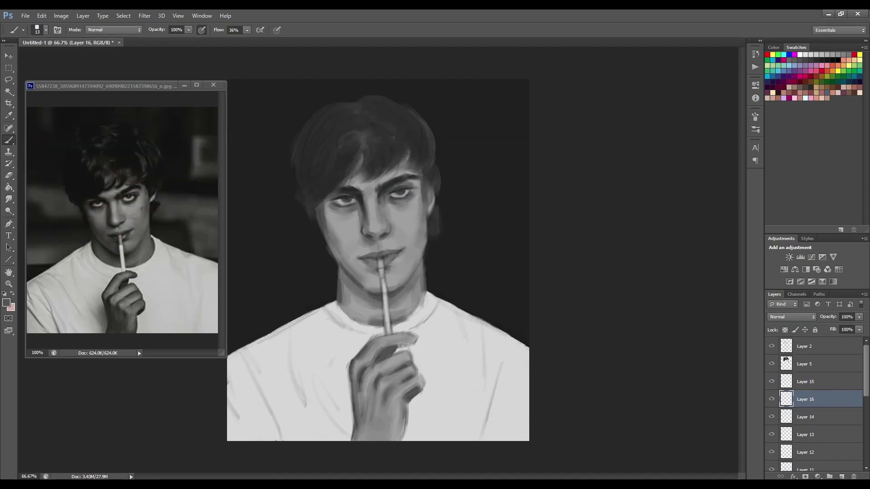
pyautogui.click(46, 30)
pyautogui.doubleClick(18, 49)
pyautogui.click(46, 29)
pyautogui.doubleClick(34, 93)
pyautogui.hotkey('ctrl', ']')
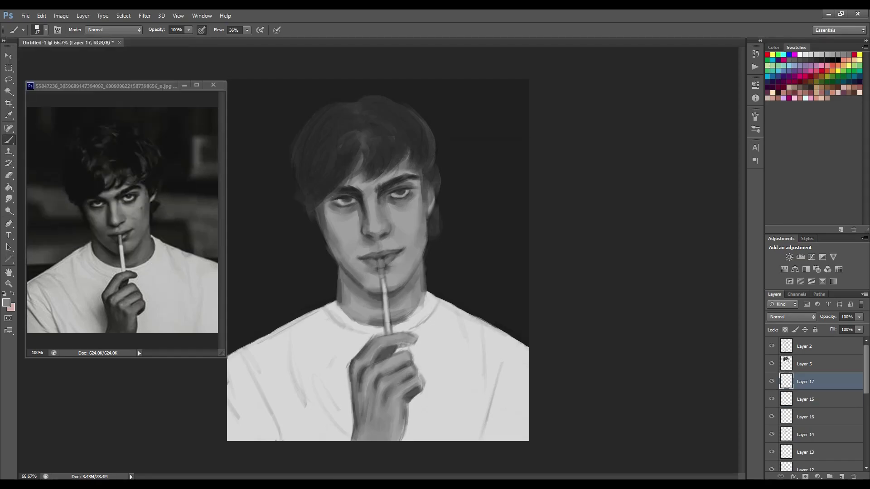
pyautogui.keyDown('alt'); pyautogui.click(382, 268); pyautogui.keyUp('alt')
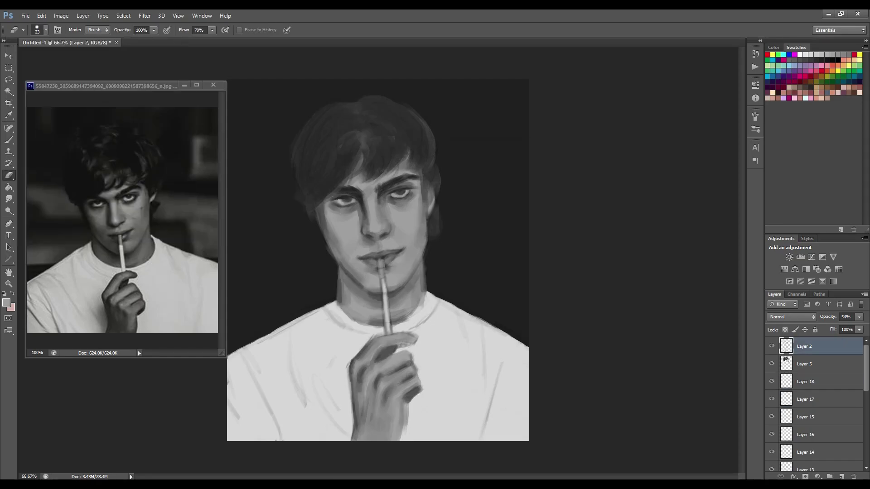
# Step: Erase on Layer 2, then add a new background layer just above Layer 1
pyautogui.press('e')
pyautogui.hotkey('alt', ']')
pyautogui.hotkey('alt', ']')
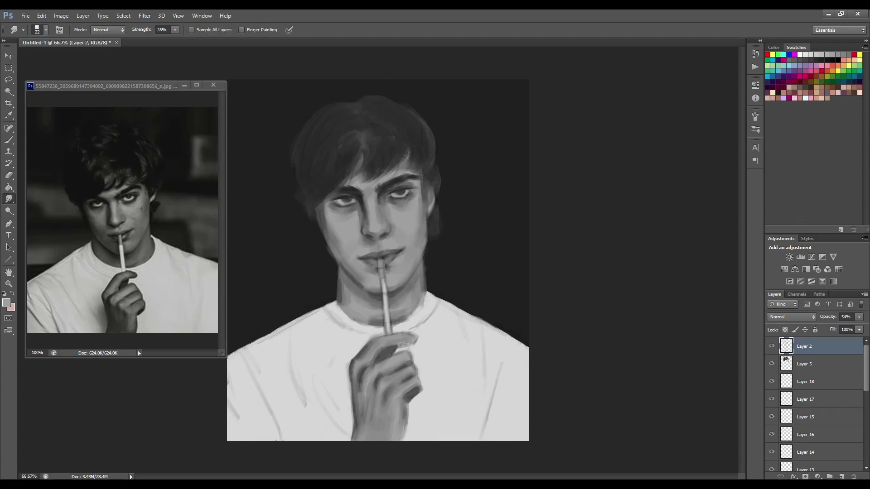
pyautogui.hotkey('alt', '[')
pyautogui.hotkey('alt', '[')
pyautogui.hotkey('ctrl', 'shift', 'alt', 'n')
pyautogui.press('b')
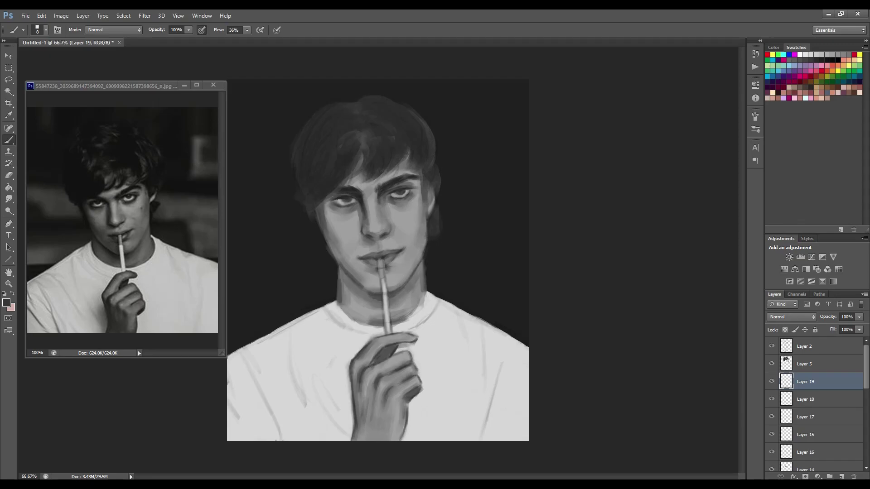
pyautogui.hotkey('alt', ',')
pyautogui.hotkey('ctrl', 'shift', 'n')
pyautogui.press('Return')
# Step: Paint broad light grey shapes across the background, behind the figure and on the right
pyautogui.press('x')
pyautogui.click(46, 29)
pyautogui.moveTo(229, 304); pyautogui.dragTo(335, 308)
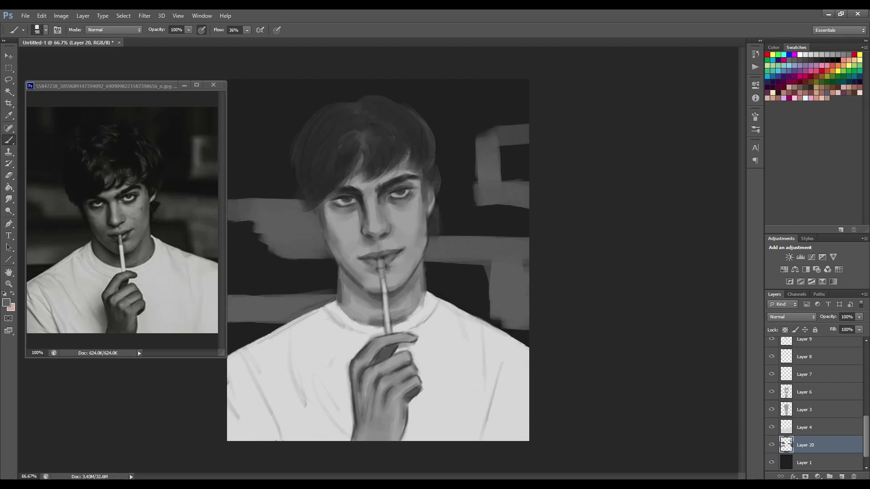
pyautogui.moveTo(247, 82); pyautogui.dragTo(269, 122)
pyautogui.moveTo(469, 250); pyautogui.dragTo(521, 254)
# Step: Blur the background shapes with a 29.1-radius Gaussian Blur, then add a new layer
pyautogui.click(144, 16)
pyautogui.click(249, 172)
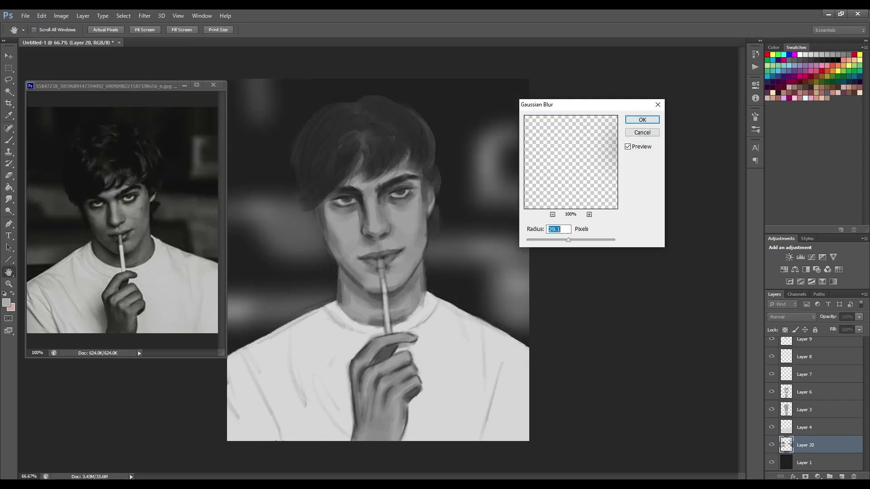
pyautogui.press('Return')
pyautogui.hotkey('ctrl', 'shift', 'alt', 'n')
pyautogui.press('x')
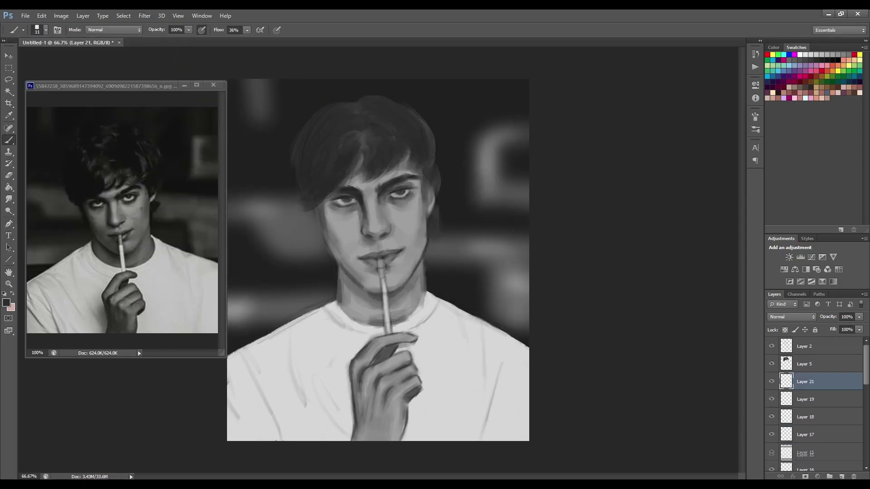
# Step: Move between Layers 15, 21 and 6 while switching between eraser and smudge tools
pyautogui.hotkey('alt', '[')
pyautogui.hotkey('alt', '[')
pyautogui.hotkey('alt', '[')
pyautogui.hotkey('alt', '[')
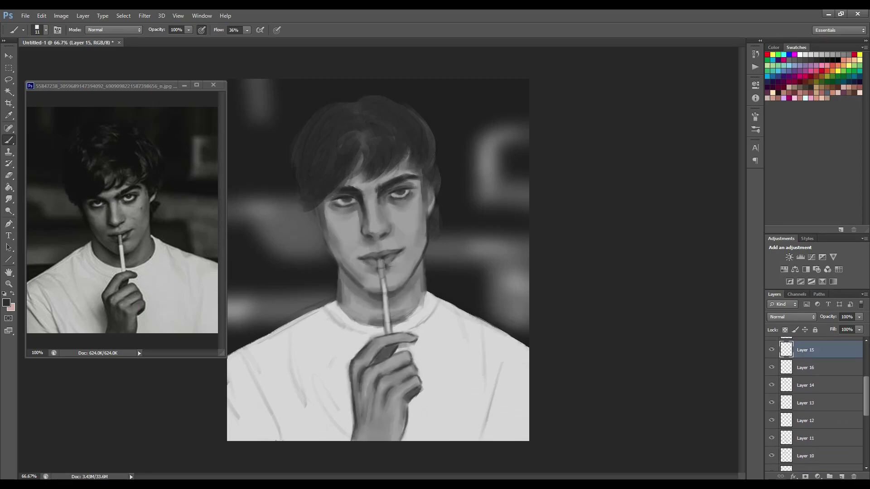
pyautogui.scroll(-2, 816, 403)
pyautogui.scroll(-2, 816, 403)
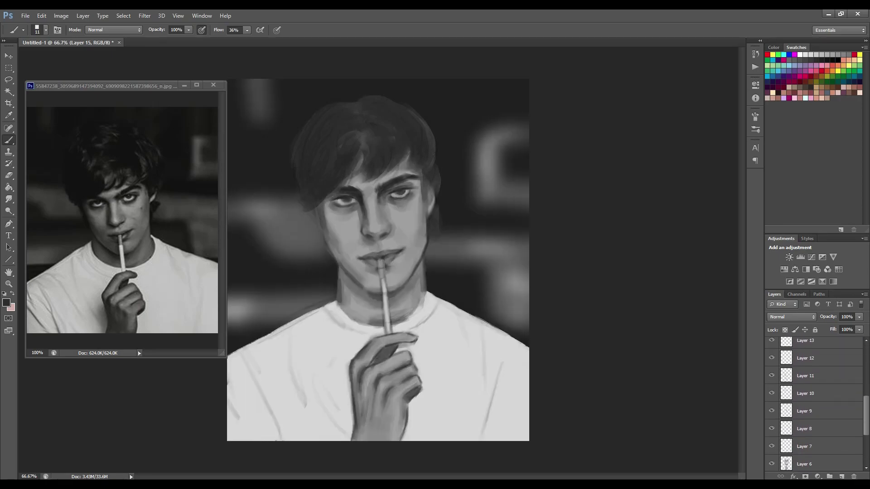
pyautogui.hotkey('alt', ']')
pyautogui.hotkey('alt', ']')
pyautogui.hotkey('alt', ']')
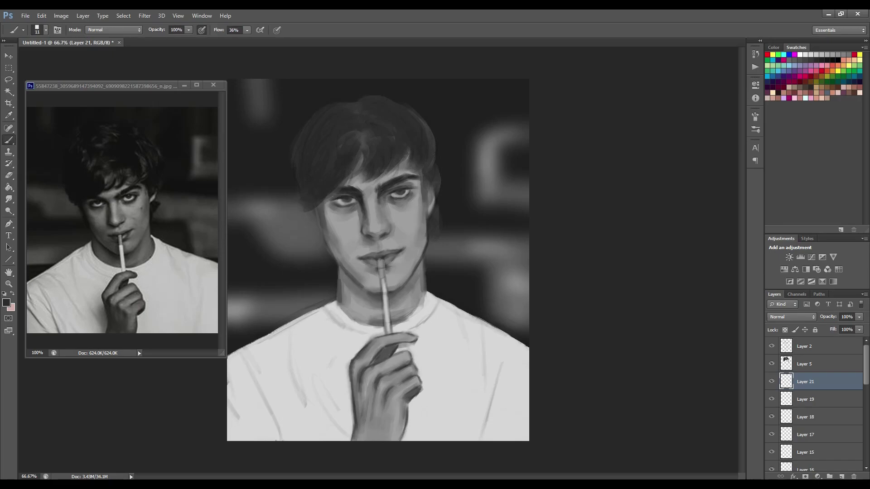
pyautogui.press('e')
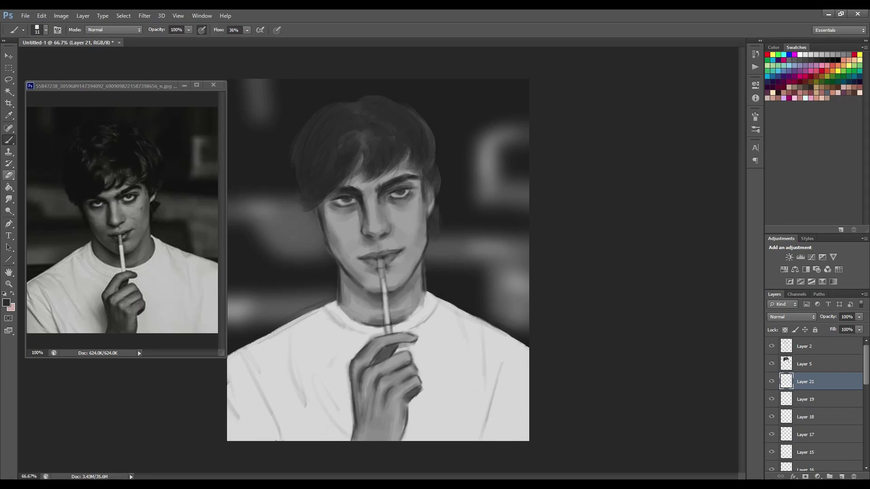
pyautogui.press('r')
pyautogui.press('e')
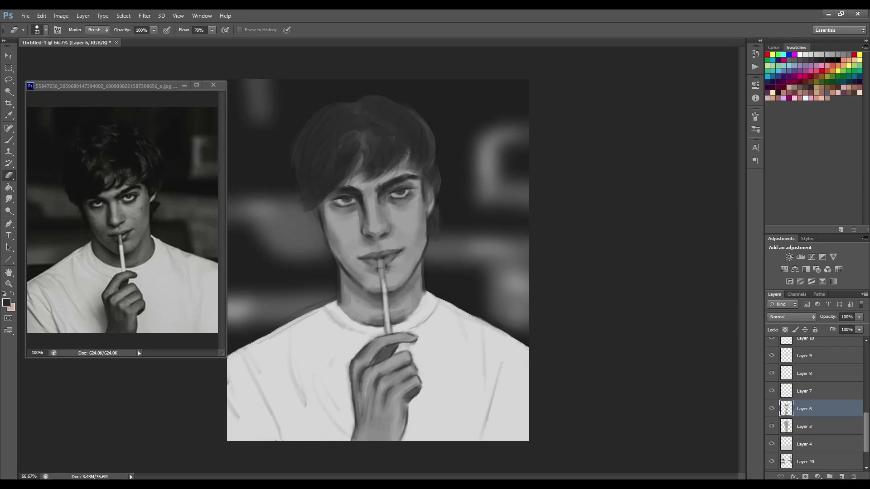
pyautogui.hotkey('alt', ']')
pyautogui.hotkey('alt', ']')
pyautogui.hotkey('alt', ']')
pyautogui.hotkey('alt', ']')
pyautogui.hotkey('alt', ']')
pyautogui.hotkey('alt', ']')
pyautogui.hotkey('alt', ']')
pyautogui.hotkey('alt', ']')
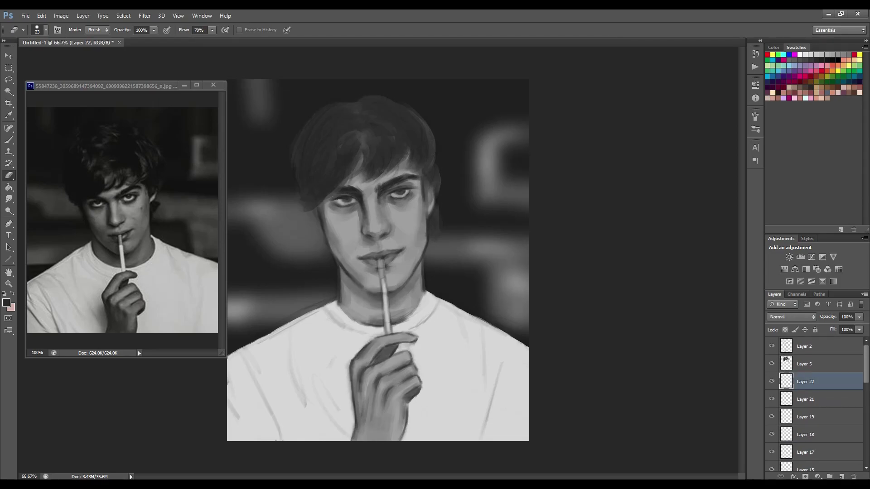
# Step: Paint light fold strokes across the shirt, lower shirt and right sleeve
pyautogui.press('b')
pyautogui.moveTo(299, 338); pyautogui.dragTo(283, 406)
pyautogui.moveTo(281, 369); pyautogui.dragTo(250, 440)
pyautogui.moveTo(338, 383); pyautogui.dragTo(317, 435)
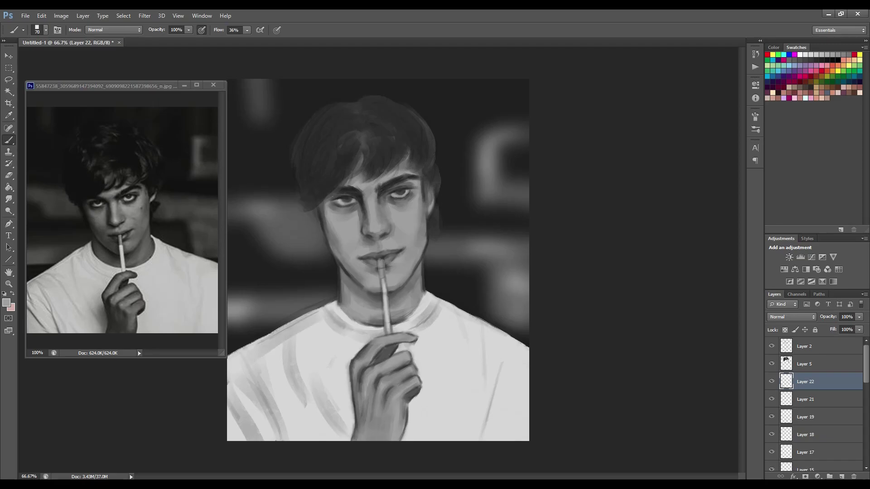
pyautogui.moveTo(476, 323); pyautogui.dragTo(453, 365)
pyautogui.moveTo(503, 334); pyautogui.dragTo(469, 440)
# Step: Fade the shirt folds to 67% opacity and lighten the area below the lower lip
pyautogui.press('e')
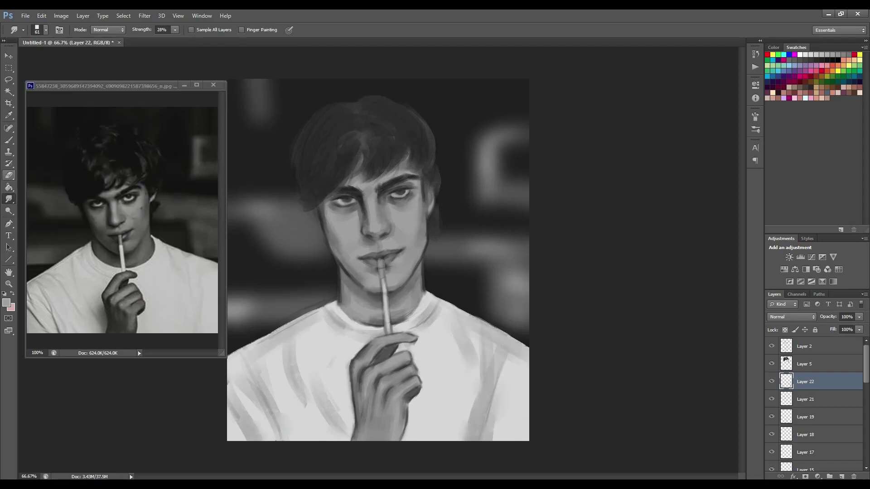
pyautogui.moveTo(859, 317); pyautogui.dragTo(843, 327)
pyautogui.hotkey('alt', ']')
pyautogui.hotkey('alt', ']')
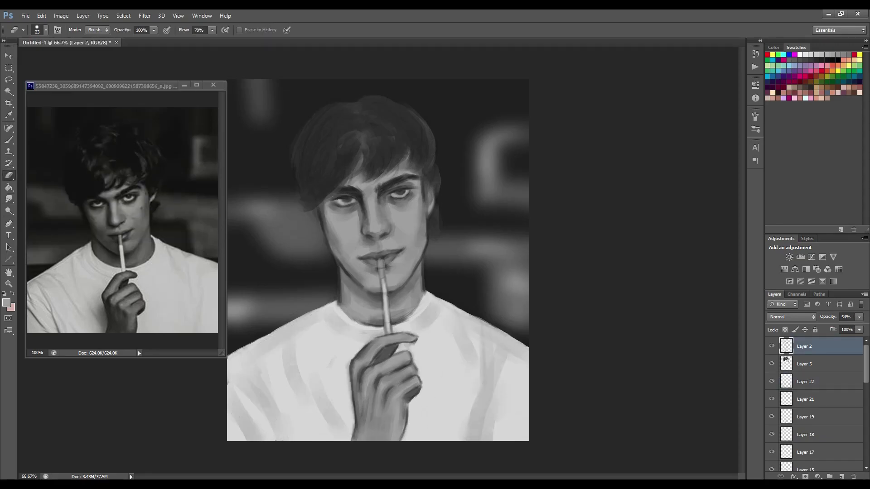
pyautogui.moveTo(377, 264); pyautogui.dragTo(389, 273)
# Step: Add new layers for neck shading and highlights, and pick a light grey painting colour
pyautogui.hotkey('alt', '[')
pyautogui.hotkey('alt', '[')
pyautogui.hotkey('ctrl', 'shift', 'n')
pyautogui.press('Return')
pyautogui.press('b')
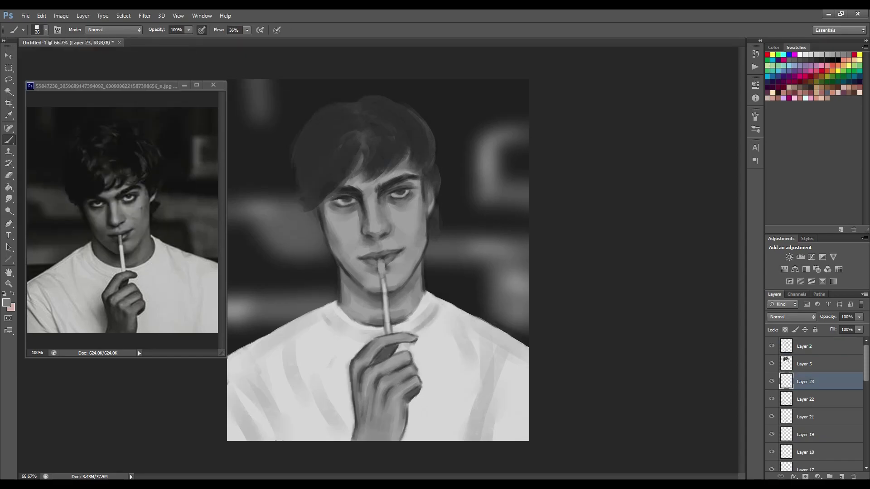
pyautogui.hotkey('ctrl', 'shift', 'alt', 'n')
pyautogui.click(9, 115)
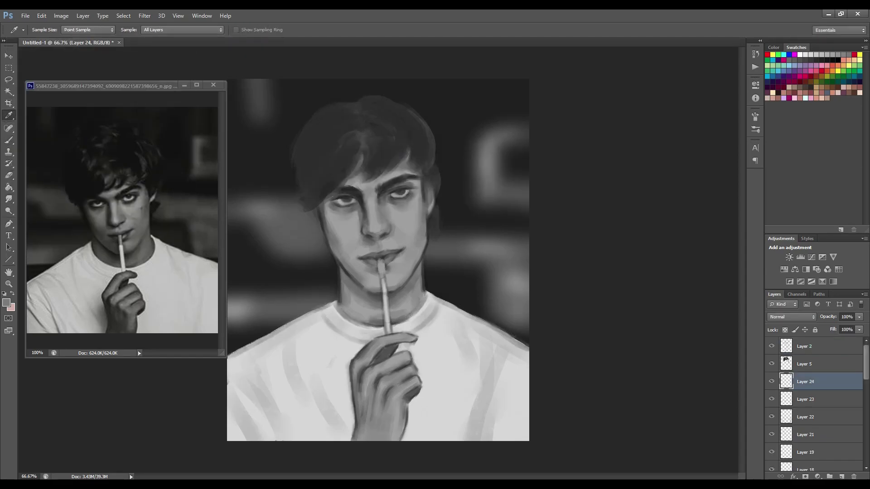
pyautogui.click(6, 303)
pyautogui.press('Return')
pyautogui.press('b')
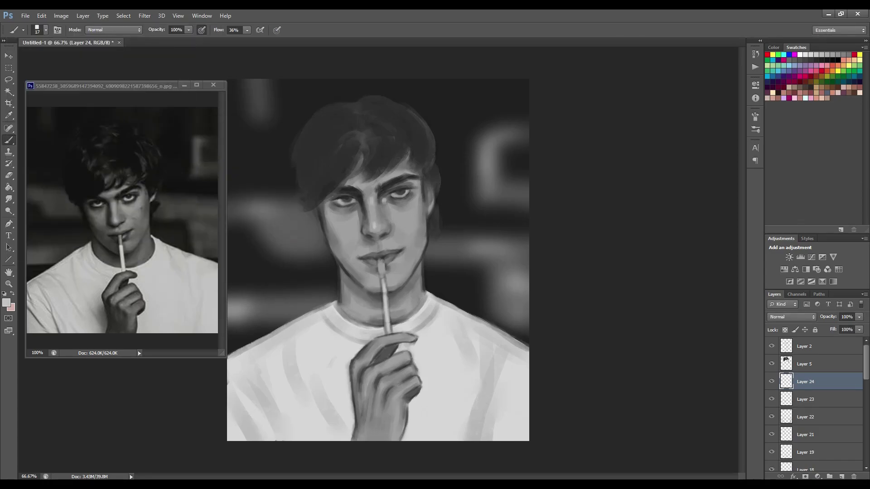
# Step: Paint light highlights on the left jaw, right cheek, neck, fingers and knuckles
pyautogui.moveTo(343, 262); pyautogui.dragTo(349, 271)
pyautogui.moveTo(418, 249); pyautogui.dragTo(423, 256)
pyautogui.moveTo(400, 300); pyautogui.dragTo(408, 312)
pyautogui.click(372, 354)
pyautogui.click(395, 395)
pyautogui.click(396, 337)
pyautogui.click(371, 401)
pyautogui.click(9, 199)
pyautogui.click(46, 30)
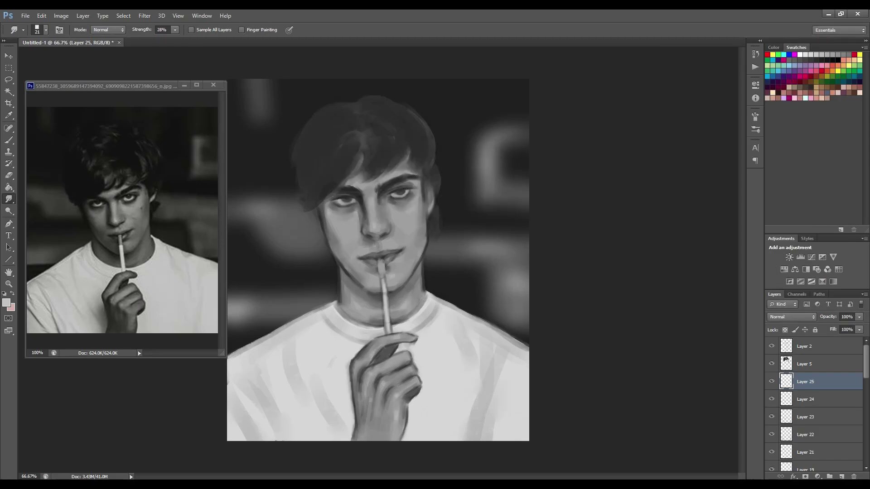
# Step: Add a new layer above Layer 5 and set a dark brush at size 47
pyautogui.click(804, 364)
pyautogui.click(841, 477)
pyautogui.press('b')
pyautogui.click(45, 30)
pyautogui.write('47')
pyautogui.press('Return')
# Step: Paint dark strokes across the hair's top, crown, fringe and shadowed side
pyautogui.moveTo(349, 163); pyautogui.dragTo(318, 176)
pyautogui.moveTo(317, 113); pyautogui.dragTo(338, 177)
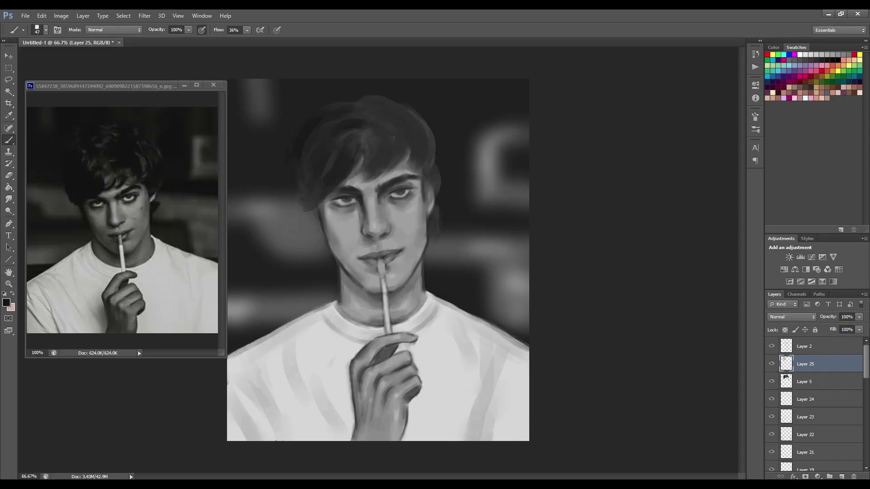
pyautogui.moveTo(408, 99); pyautogui.dragTo(398, 168)
pyautogui.moveTo(407, 117)
pyautogui.mouseDown()
pyautogui.moveTo(405, 162)
pyautogui.moveTo(439, 232)
pyautogui.mouseUp()
pyautogui.moveTo(367, 121); pyautogui.dragTo(336, 172)
pyautogui.moveTo(407, 128); pyautogui.dragTo(408, 185)
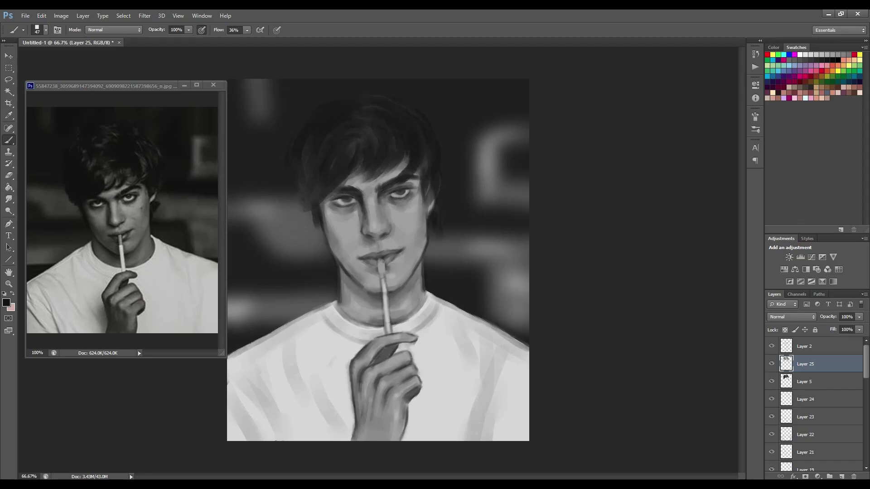
pyautogui.moveTo(308, 147); pyautogui.dragTo(301, 189)
pyautogui.moveTo(367, 120); pyautogui.dragTo(374, 152)
# Step: Paint fine dark hair strands on a new layer and merge them down into Layer 25
pyautogui.hotkey('ctrl', 'shift', 'alt', 'n')
pyautogui.press('[')
pyautogui.press('[')
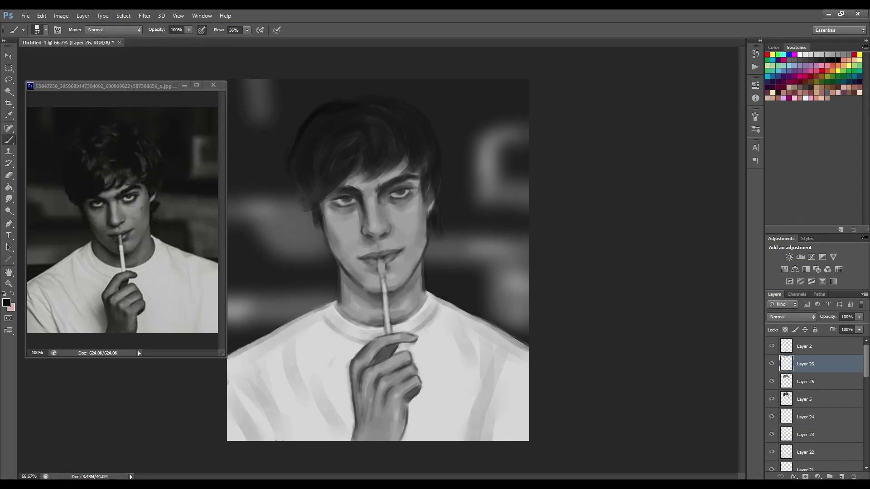
pyautogui.moveTo(335, 183); pyautogui.dragTo(312, 203)
pyautogui.rightClick(807, 364)
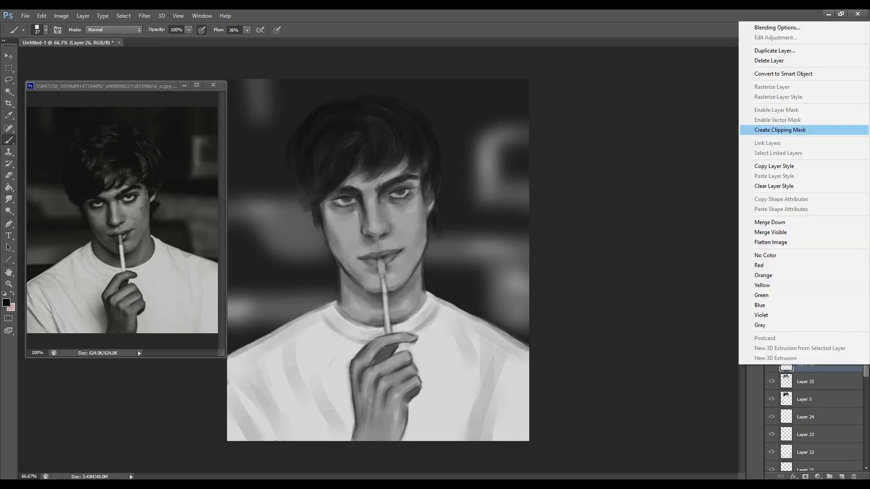
pyautogui.click(770, 223)
# Step: On a new shading layer, paint dark shadows on the face, cheeks, chin and neck
pyautogui.hotkey('ctrl', 'shift', 'alt', 'n')
pyautogui.keyDown('alt'); pyautogui.click(516, 160); pyautogui.keyUp('alt')
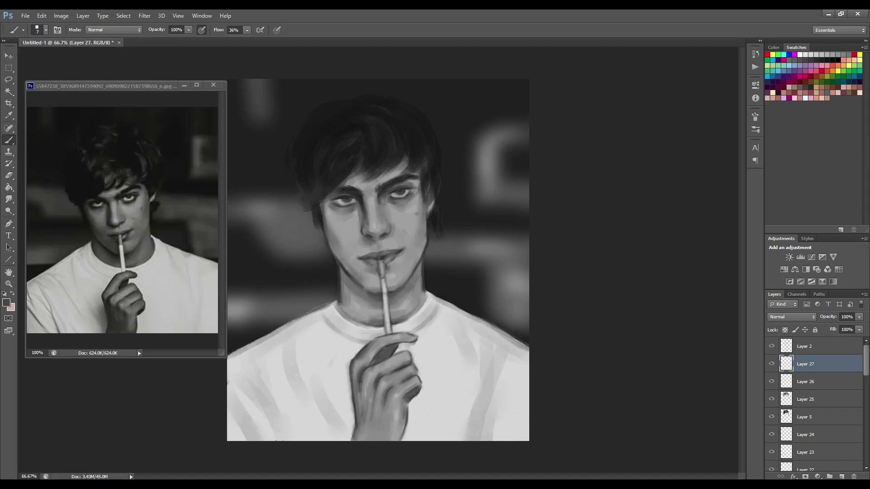
pyautogui.moveTo(418, 294); pyautogui.dragTo(426, 305)
pyautogui.click(45, 30)
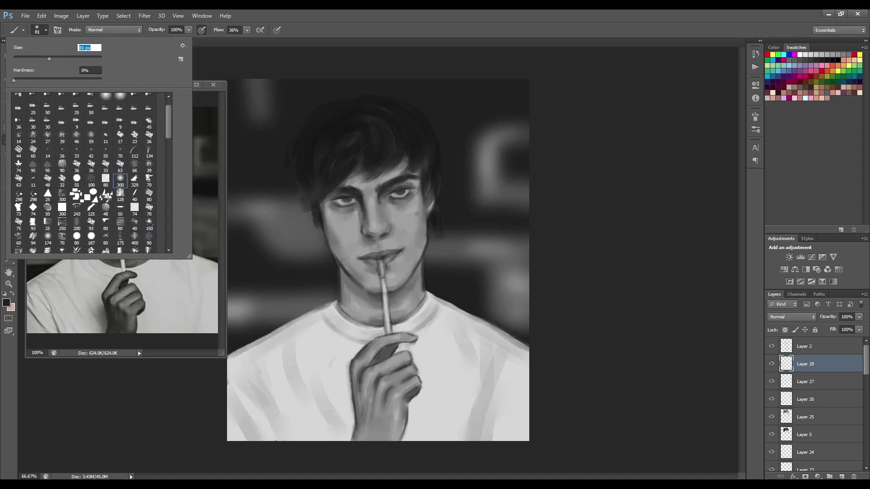
pyautogui.moveTo(330, 195); pyautogui.dragTo(333, 229)
pyautogui.moveTo(419, 181); pyautogui.dragTo(422, 231)
pyautogui.hotkey('ctrl', ']')
pyautogui.moveTo(358, 258)
pyautogui.mouseDown()
pyautogui.moveTo(376, 290)
pyautogui.moveTo(368, 435)
pyautogui.mouseUp()
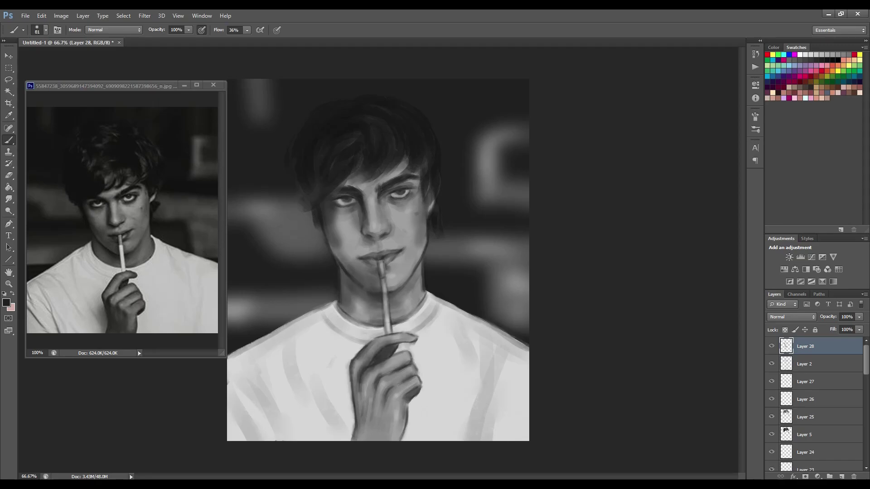
pyautogui.moveTo(362, 229); pyautogui.dragTo(372, 247)
# Step: Shade the shirt and chin broadly, then set the layer to Multiply at 89% opacity
pyautogui.click(45, 30)
pyautogui.moveTo(286, 372); pyautogui.dragTo(236, 435)
pyautogui.moveTo(363, 376); pyautogui.dragTo(344, 439)
pyautogui.click(802, 317)
pyautogui.click(775, 113)
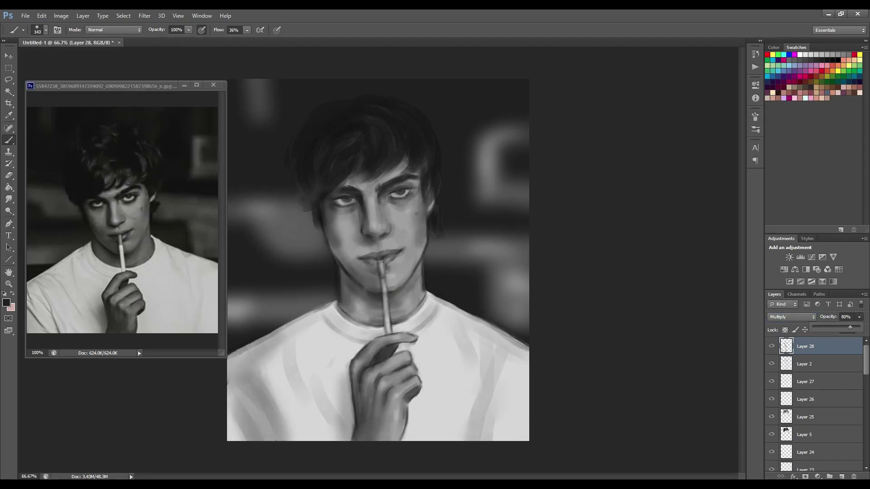
pyautogui.click(859, 317)
# Step: Smudge and paint deeper shadows under the eyes
pyautogui.press('r')
pyautogui.moveTo(863, 326); pyautogui.dragTo(861, 326)
pyautogui.moveTo(337, 208)
pyautogui.mouseDown()
pyautogui.moveTo(338, 223)
pyautogui.moveTo(356, 219)
pyautogui.mouseUp()
pyautogui.press('b')
pyautogui.moveTo(377, 167); pyautogui.dragTo(405, 200)
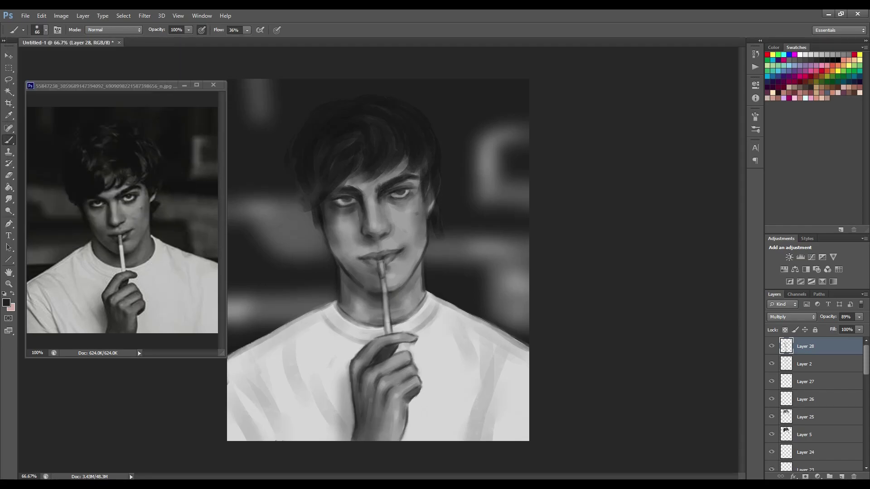